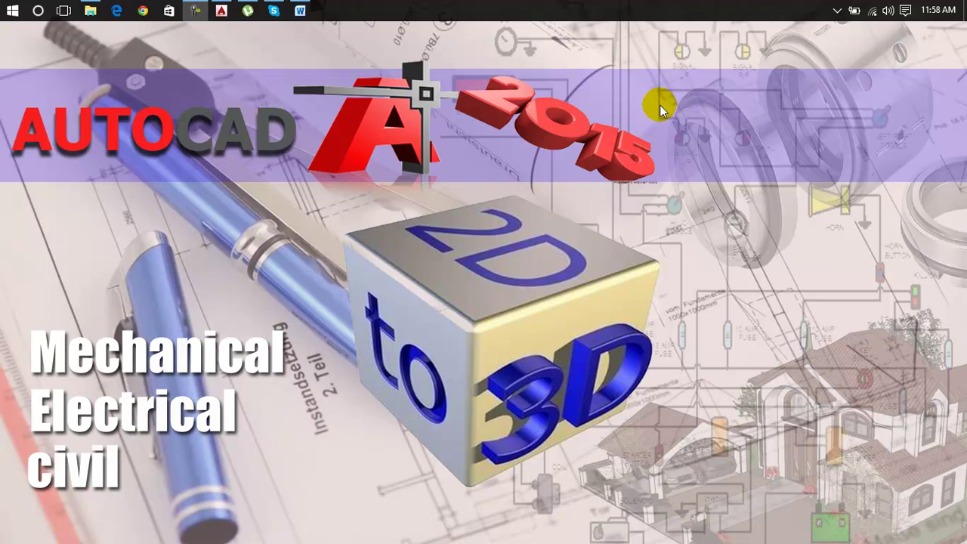
# Review the Lesson 77 outline in Word, minimize it, and return to the AutoCAD Electrical drawing.
pyautogui.click(300, 11)
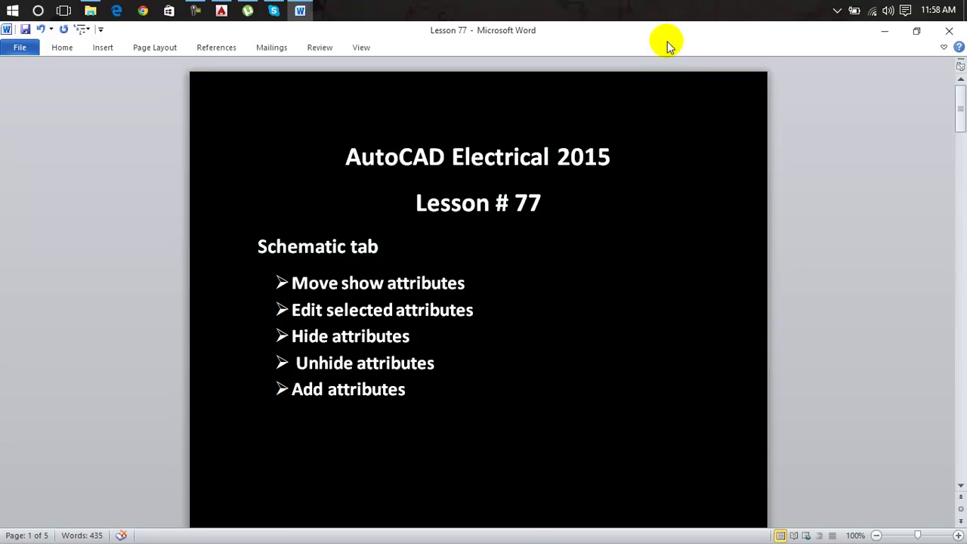
pyautogui.click(884, 31)
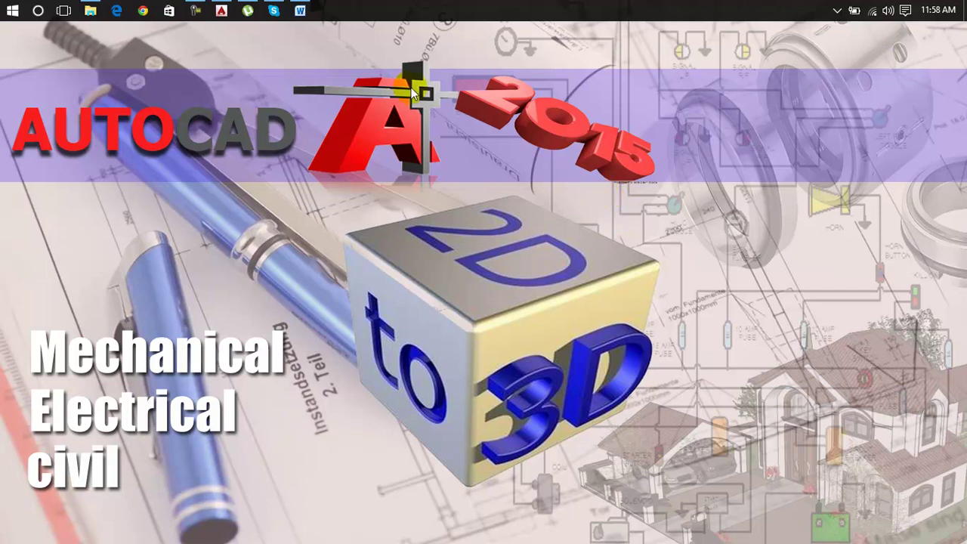
pyautogui.click(221, 10)
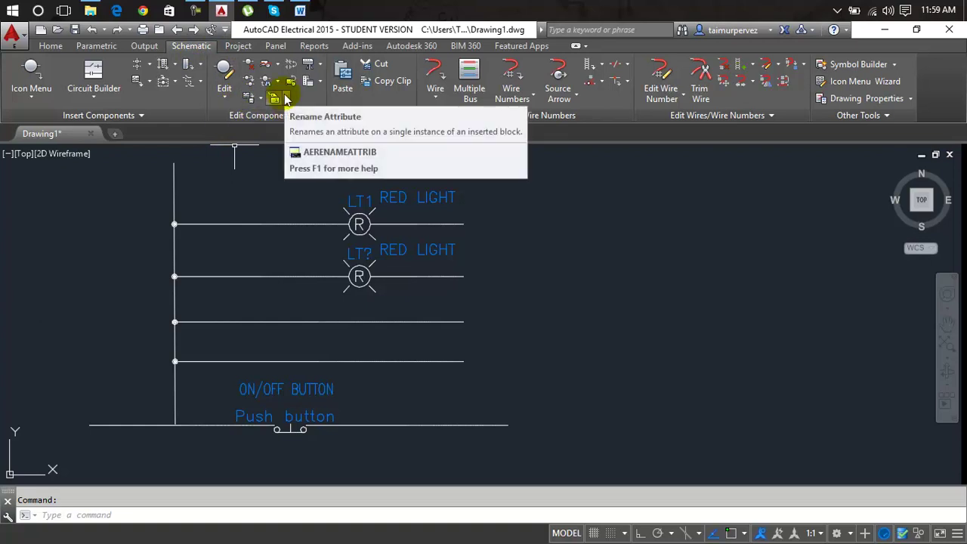
# Use Move/Show Attribute to shift the ON/OFF BUTTON and Push button labels right, clear of the contact.
pyautogui.click(285, 98)
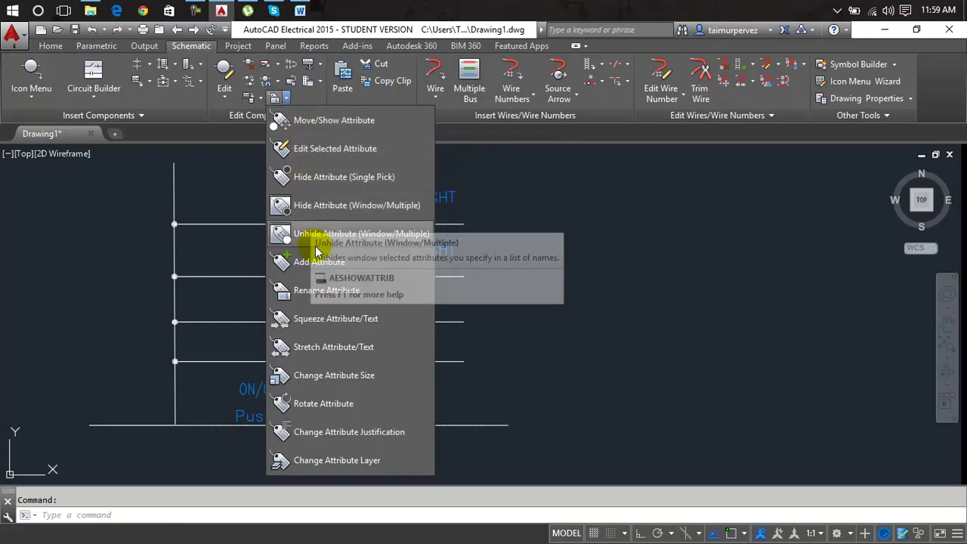
pyautogui.click(308, 123)
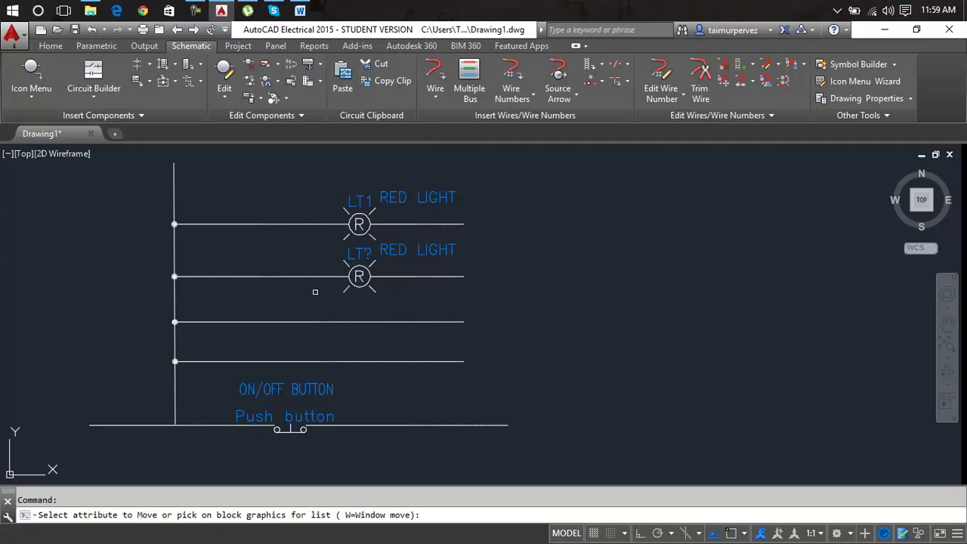
pyautogui.scroll(2, 295, 420)
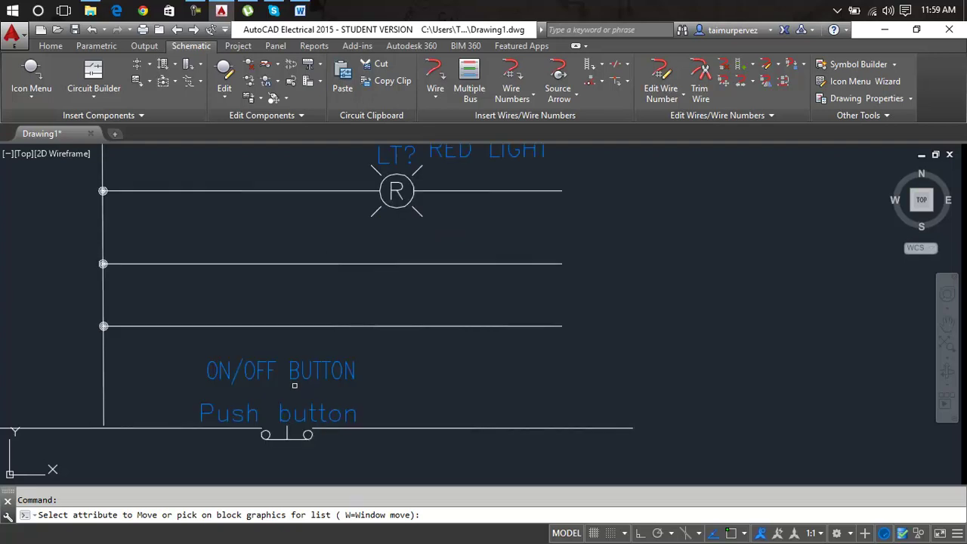
pyautogui.click(297, 378)
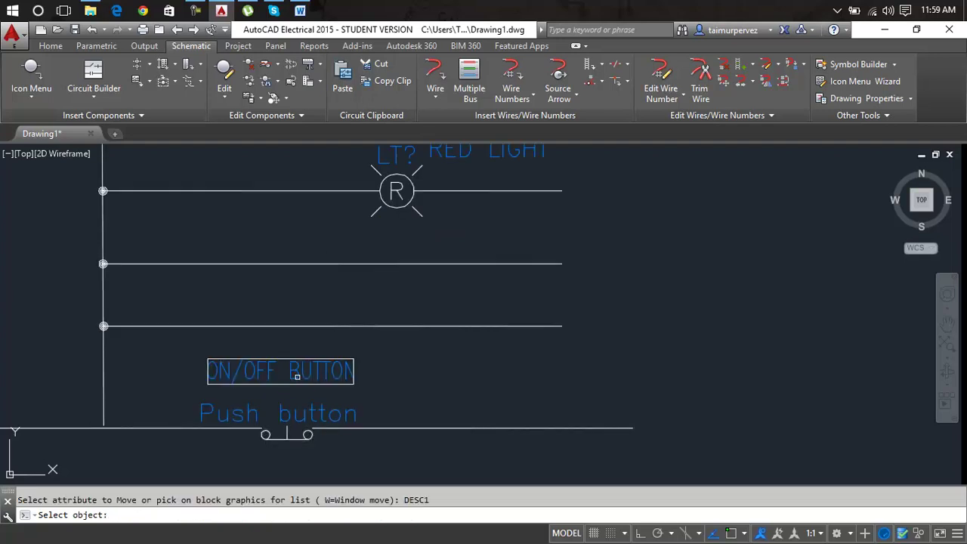
pyautogui.click(306, 416)
pyautogui.press('Return')
pyautogui.click(373, 400)
pyautogui.click(526, 402)
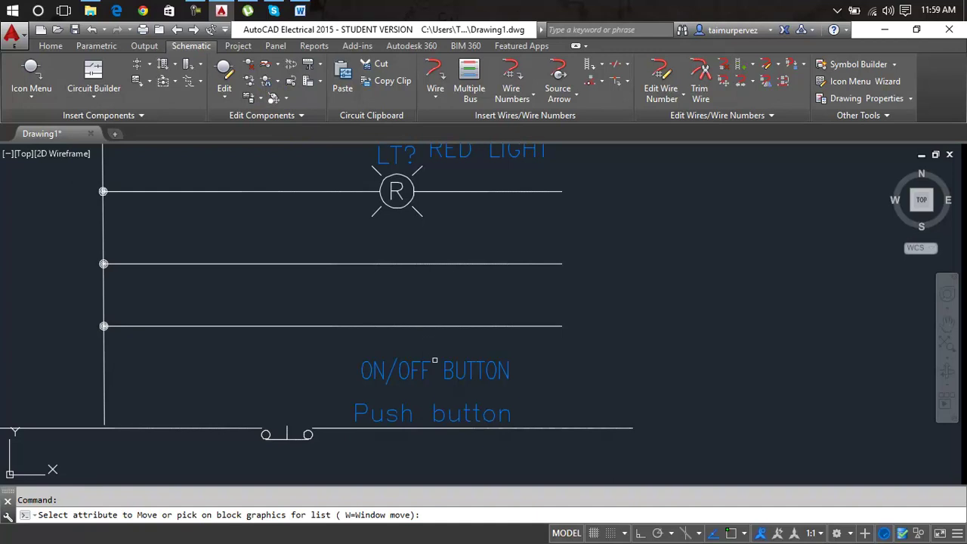
pyautogui.rightClick(439, 413)
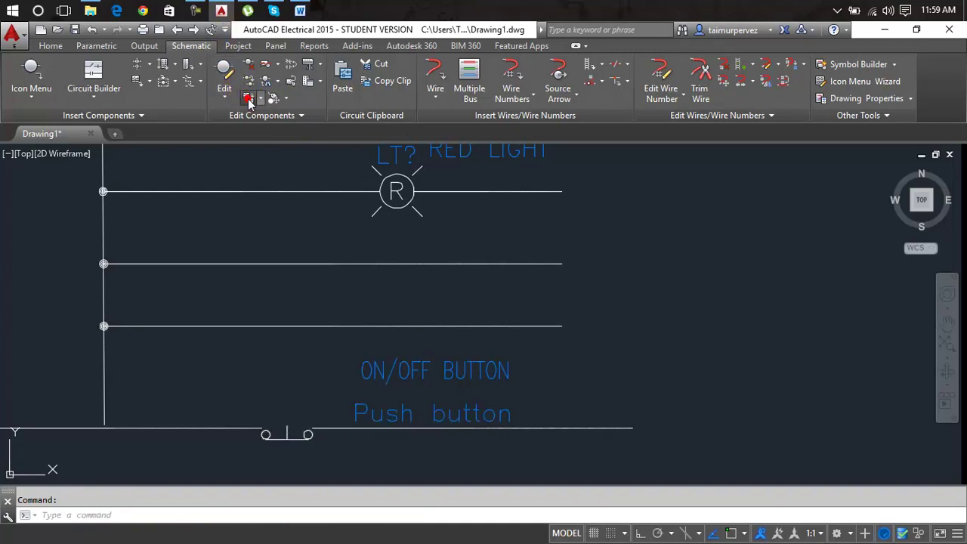
# Move the Push button label left so it sits over the switch.
pyautogui.click(274, 104)
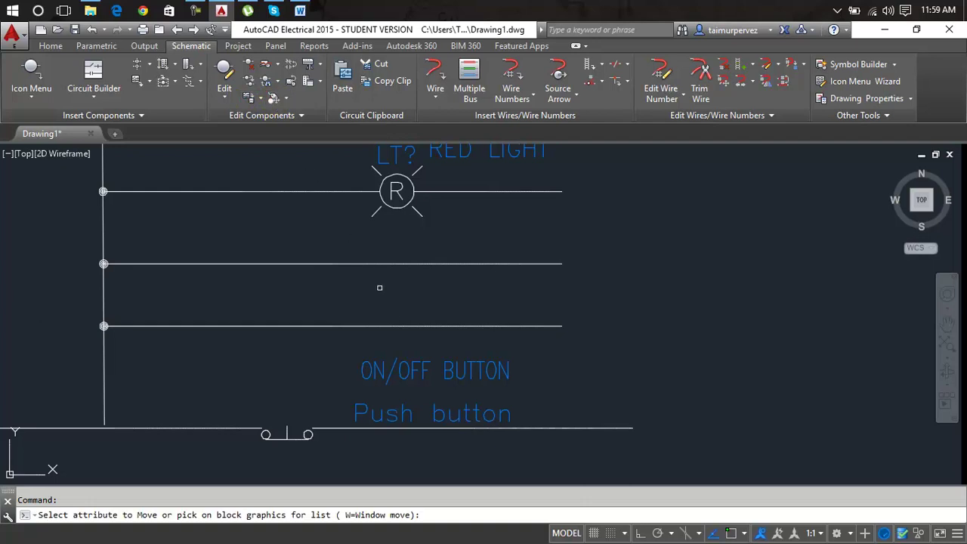
pyautogui.click(442, 414)
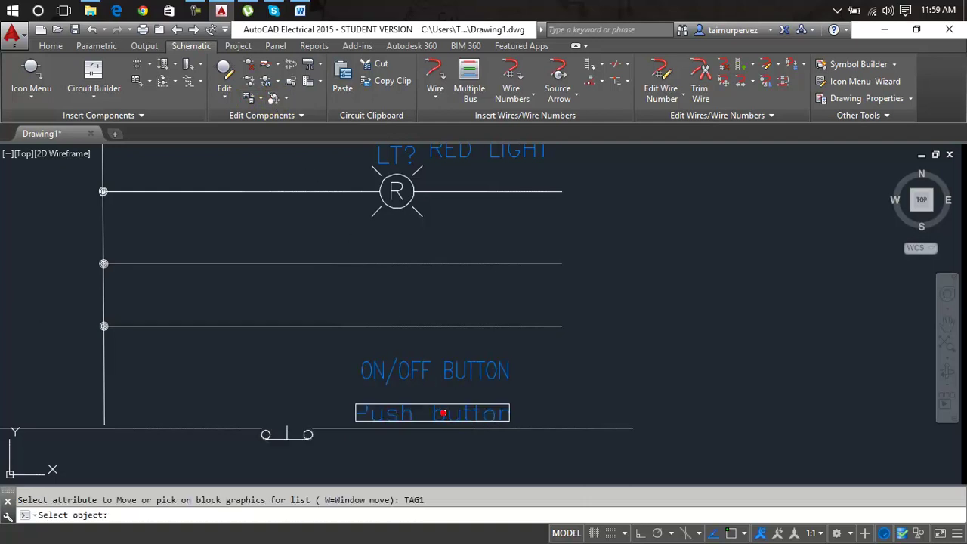
pyautogui.rightClick(444, 413)
pyautogui.click(444, 414)
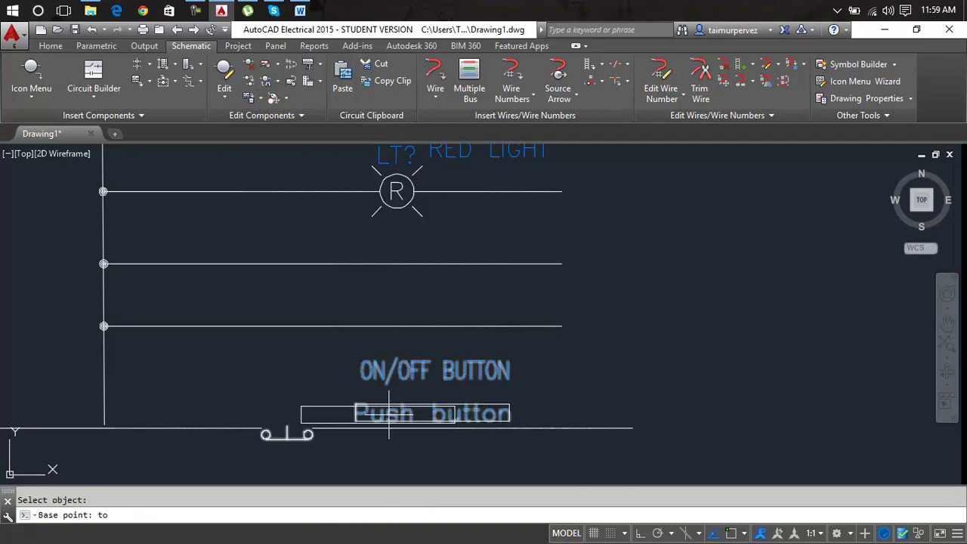
pyautogui.click(303, 416)
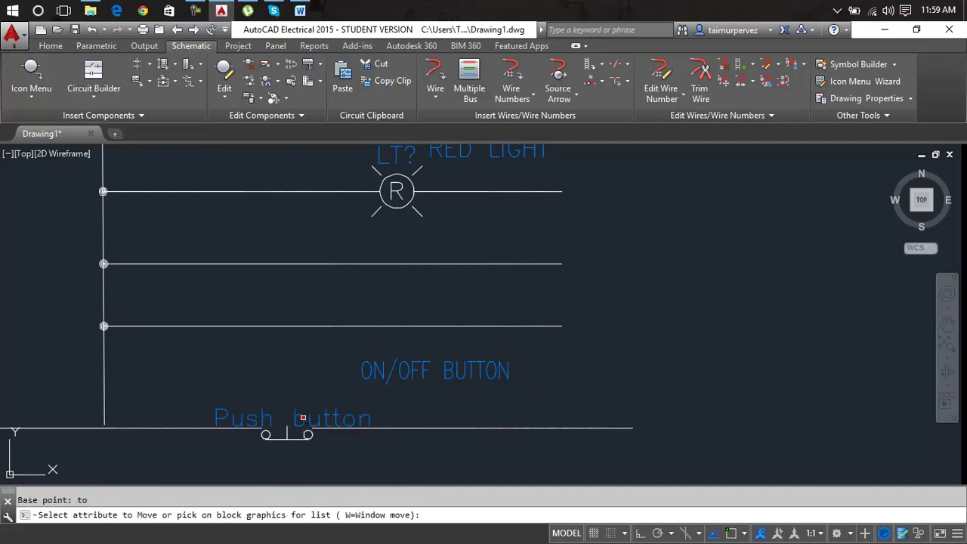
# Stack the ON/OFF BUTTON description directly above the Push button label.
pyautogui.click(408, 374)
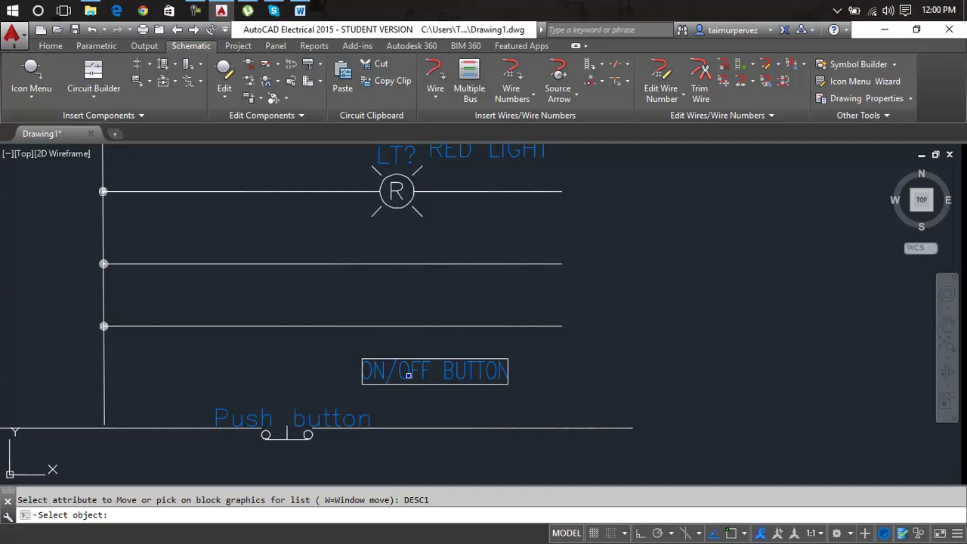
pyautogui.press('Return')
pyautogui.click(408, 375)
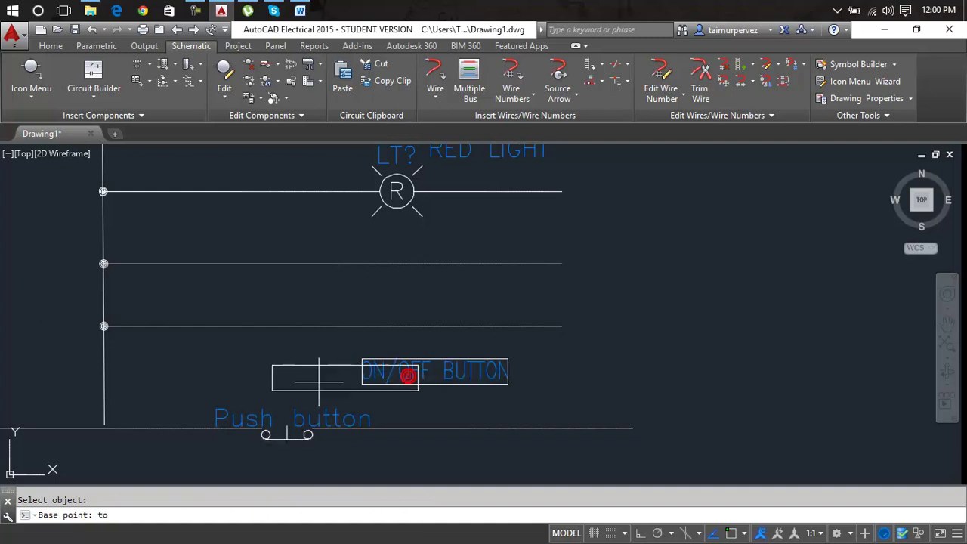
pyautogui.click(264, 394)
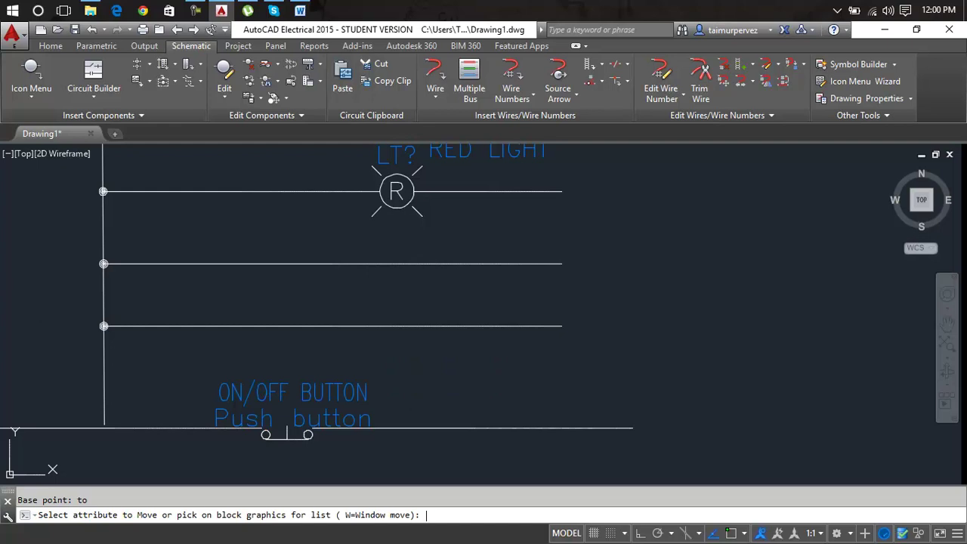
pyautogui.press('Return')
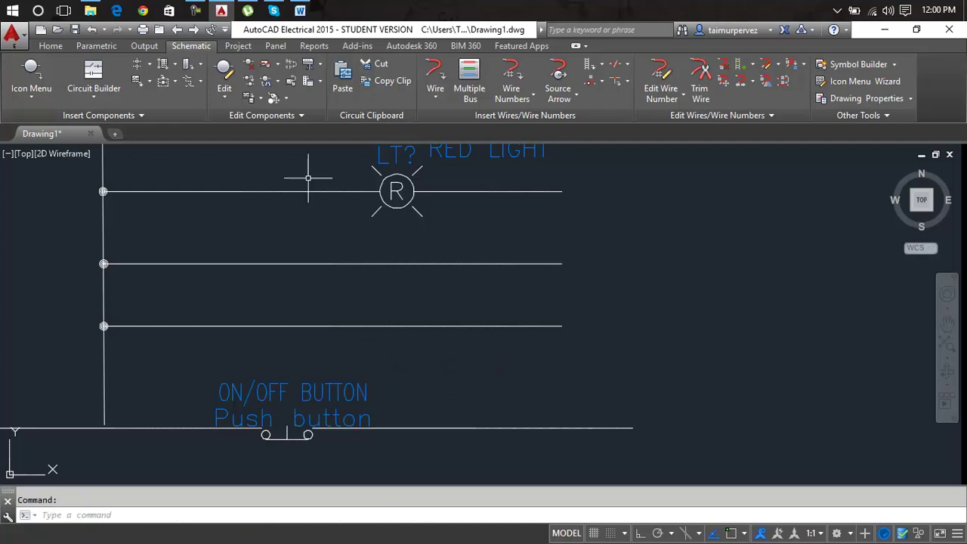
pyautogui.click(286, 98)
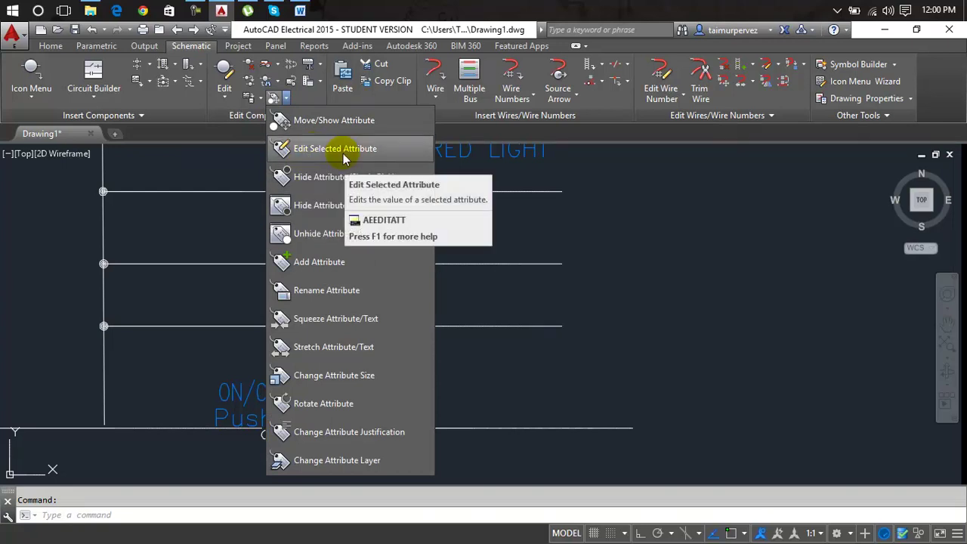
# Change the lower pilot light's LT? tag to LT 01 with Edit Selected Attribute.
pyautogui.click(344, 151)
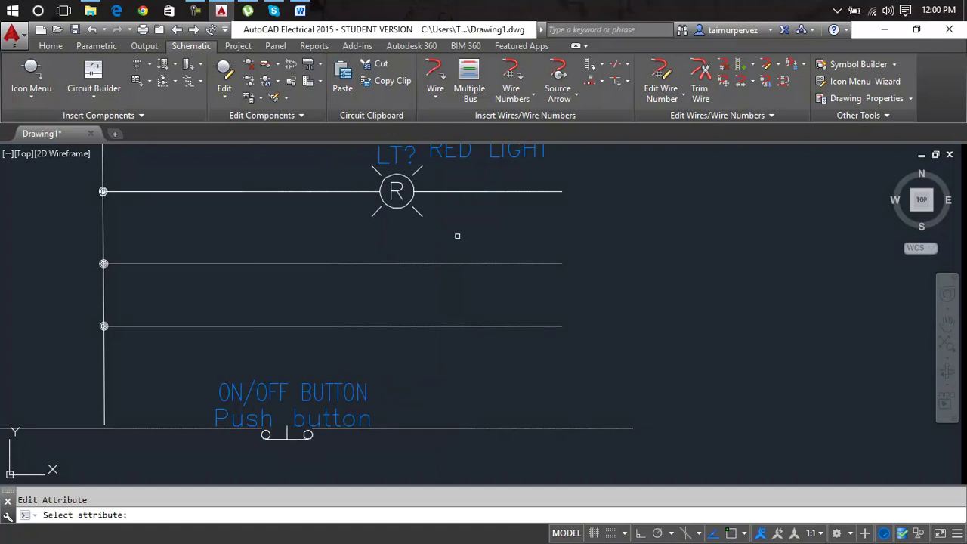
pyautogui.moveTo(457, 236); pyautogui.dragTo(464, 335, button='middle')
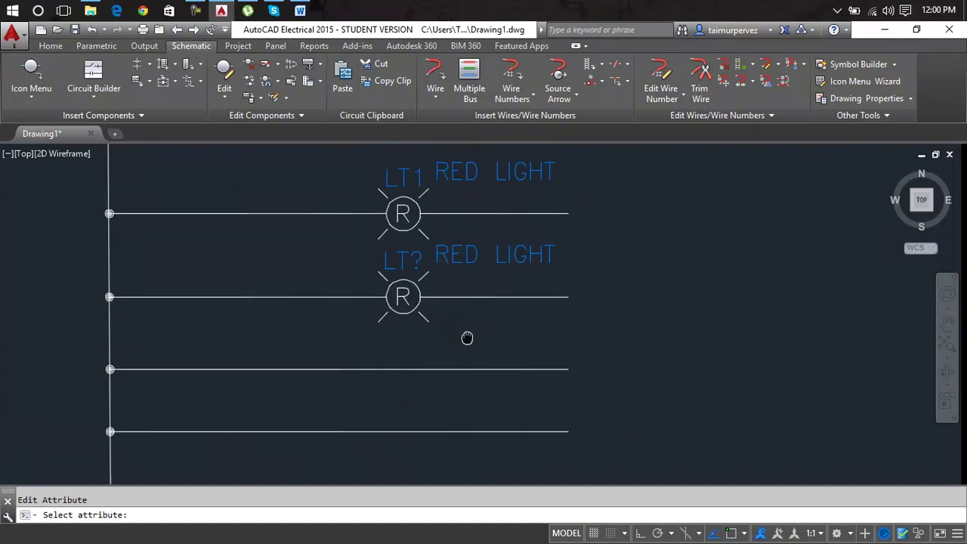
pyautogui.click(414, 257)
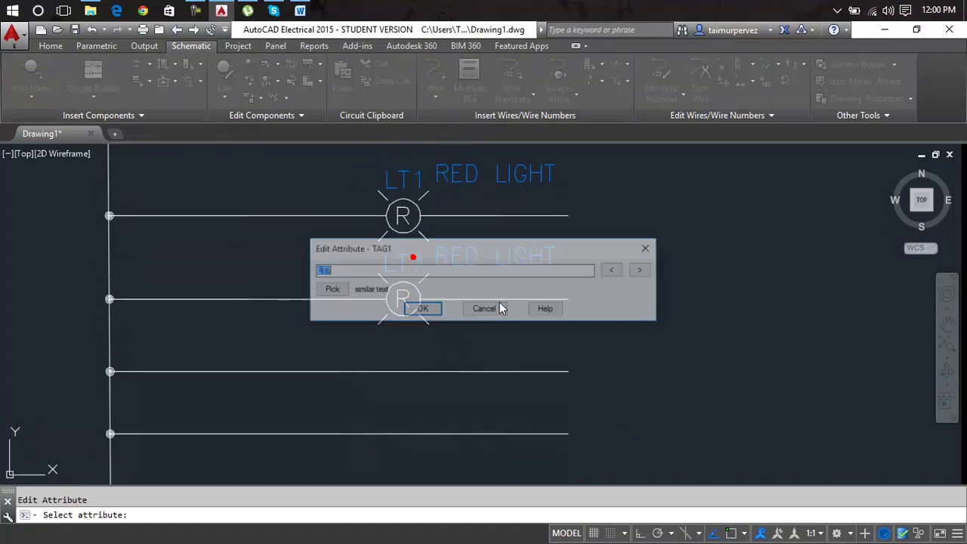
pyautogui.click(362, 270)
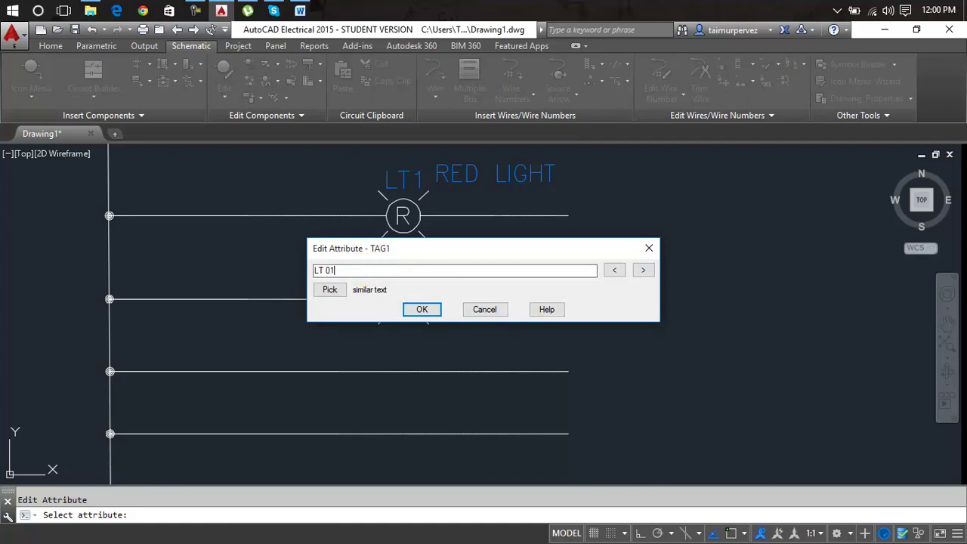
pyautogui.click(420, 310)
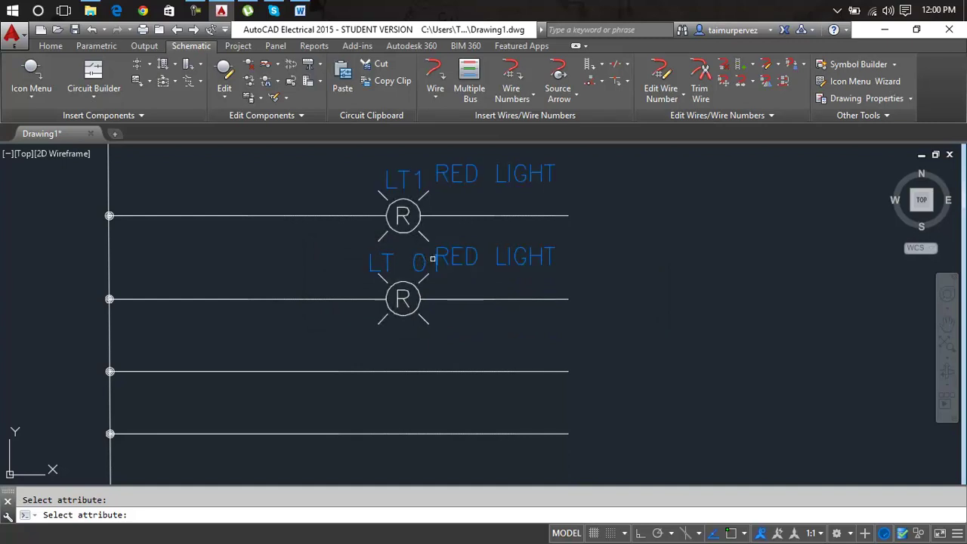
# Change the upper pilot light's LT1 tag to LT02.
pyautogui.click(415, 180)
pyautogui.click(402, 274)
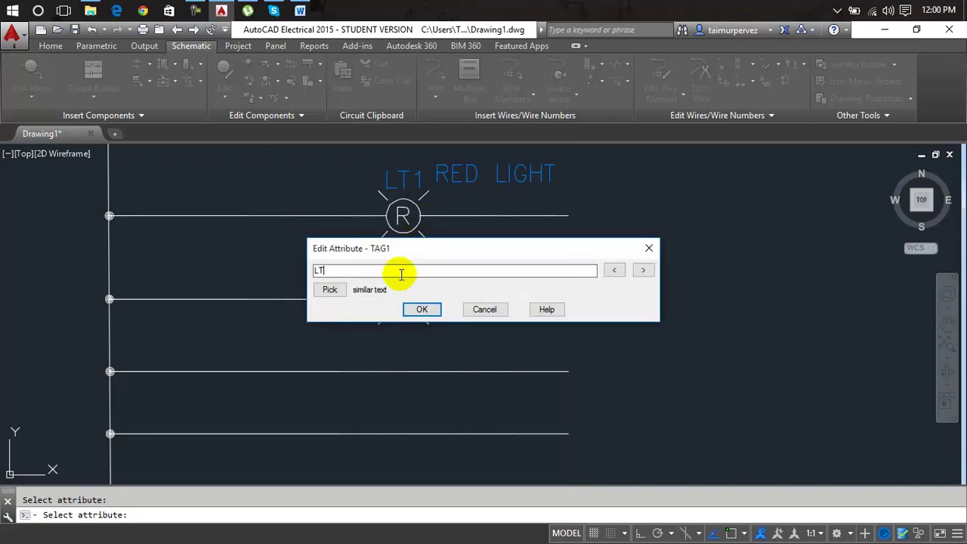
pyautogui.write('02')
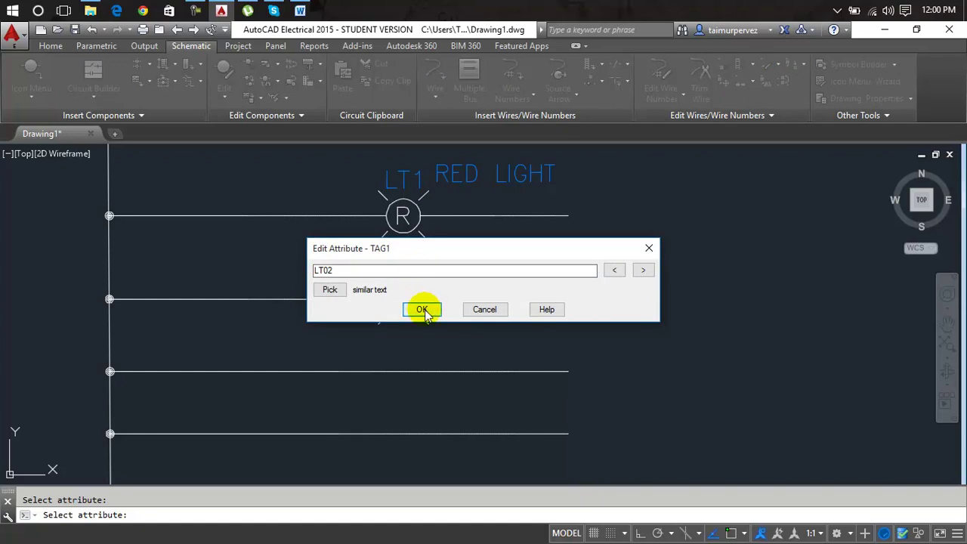
pyautogui.click(423, 309)
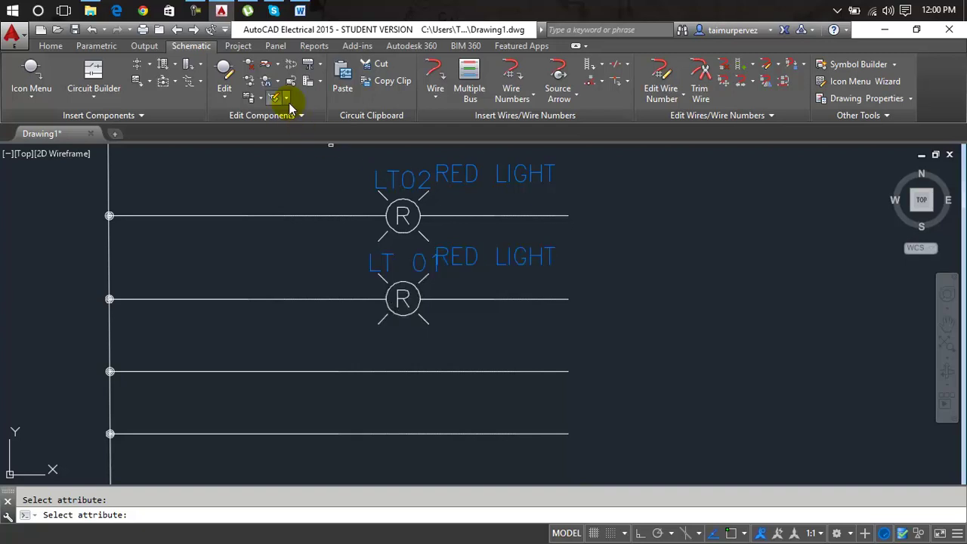
# Move the LT 01 tag above the lower lamp, just left of its RED LIGHT description.
pyautogui.click(288, 99)
pyautogui.click(283, 120)
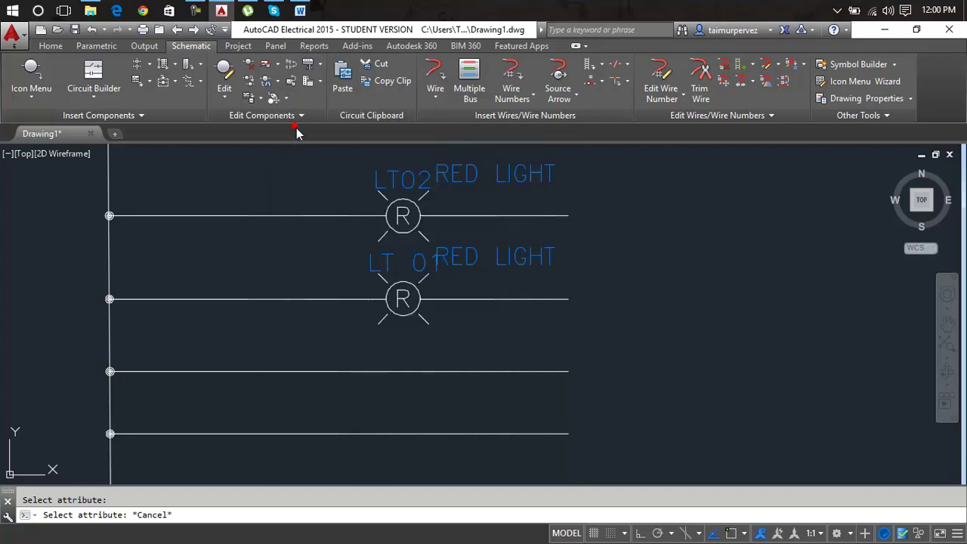
pyautogui.click(423, 263)
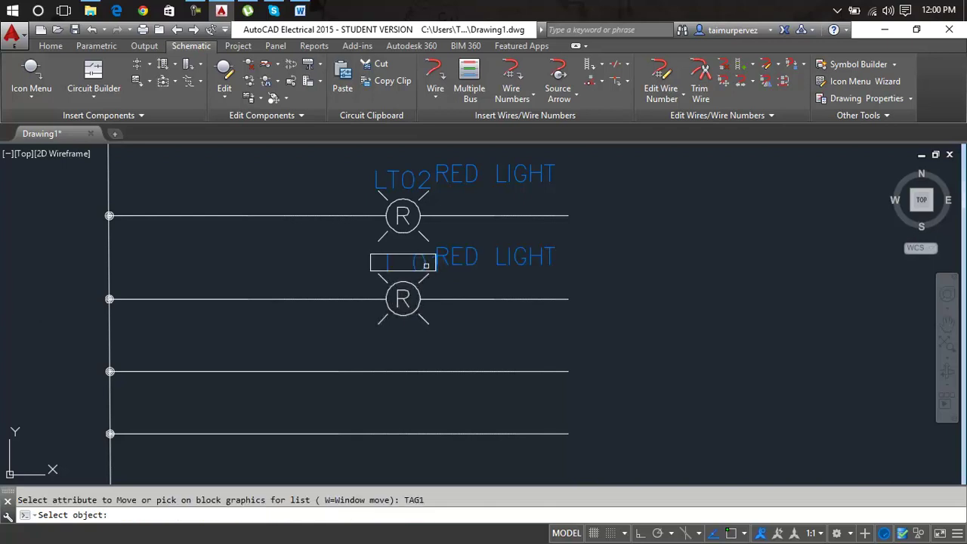
pyautogui.press('Return')
pyautogui.click(425, 263)
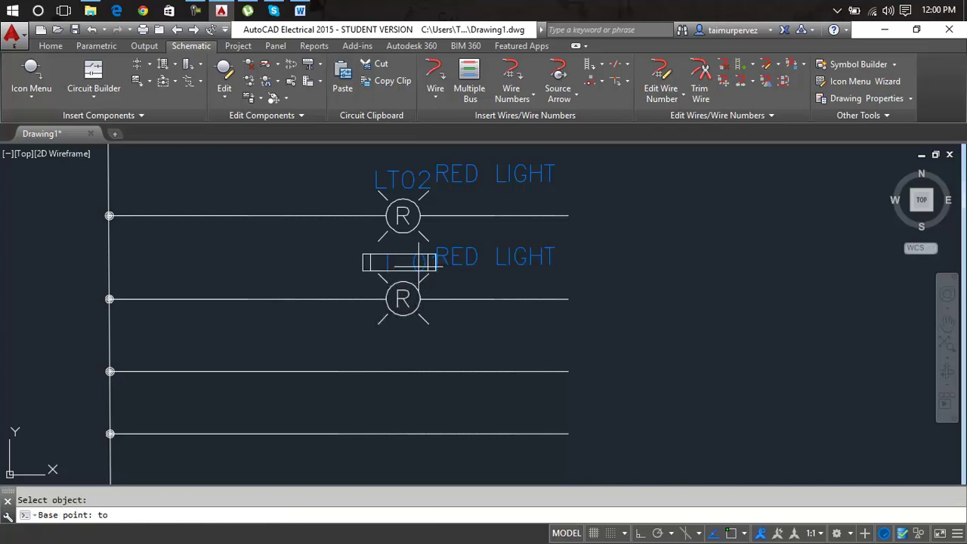
pyautogui.click(418, 266)
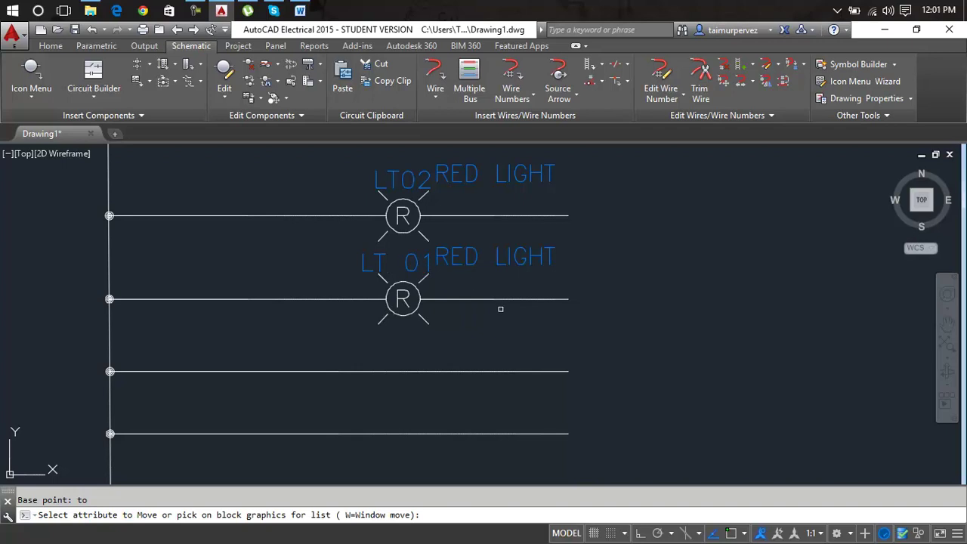
pyautogui.click(415, 262)
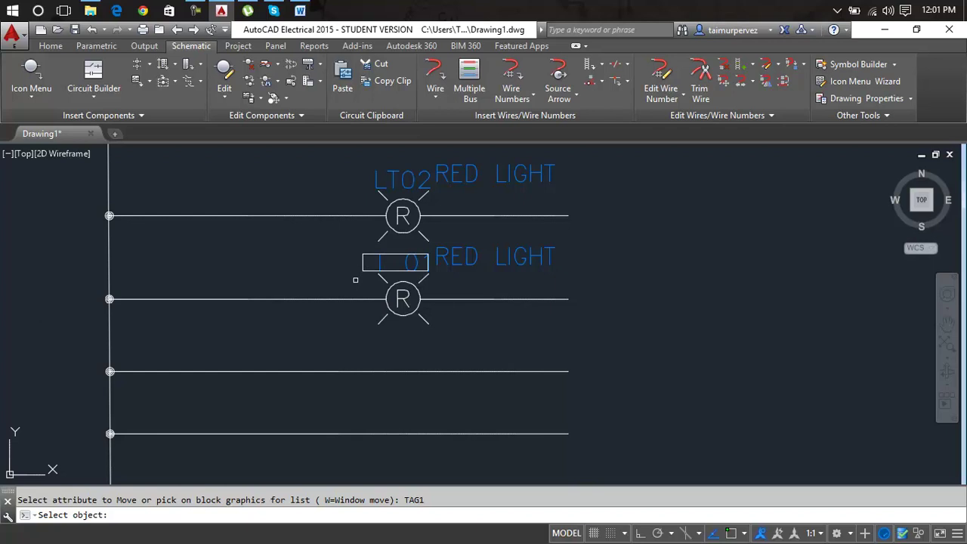
pyautogui.press('Return')
pyautogui.press('Escape')
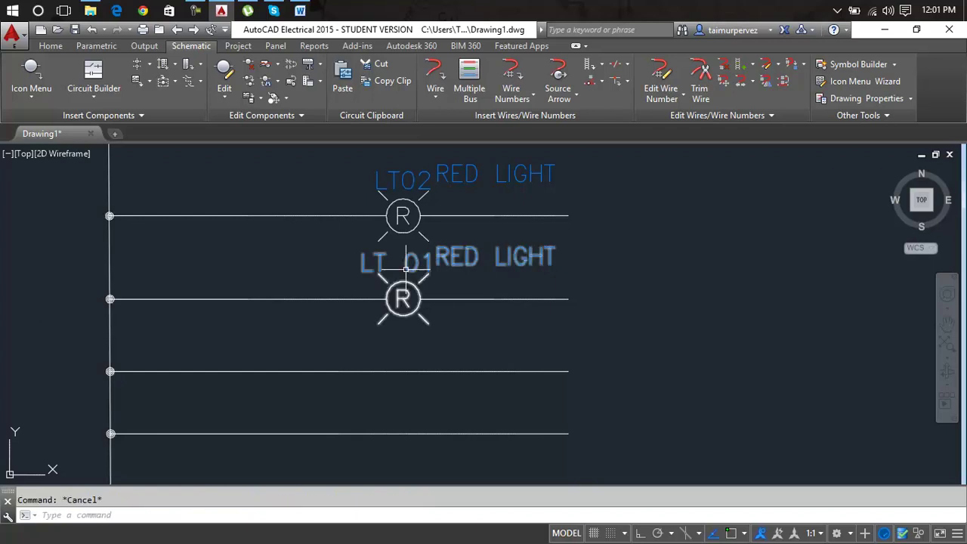
pyautogui.click(415, 262)
pyautogui.press('Escape')
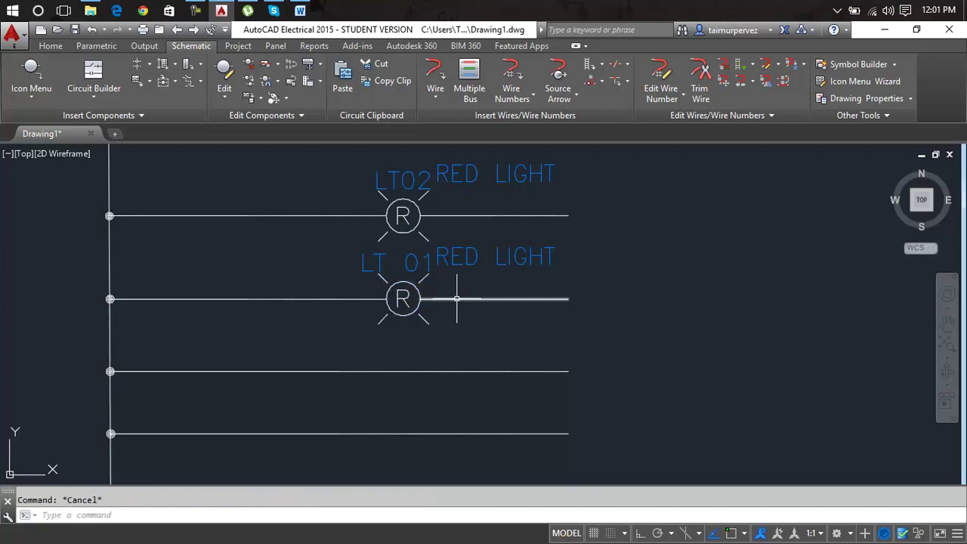
pyautogui.click(286, 99)
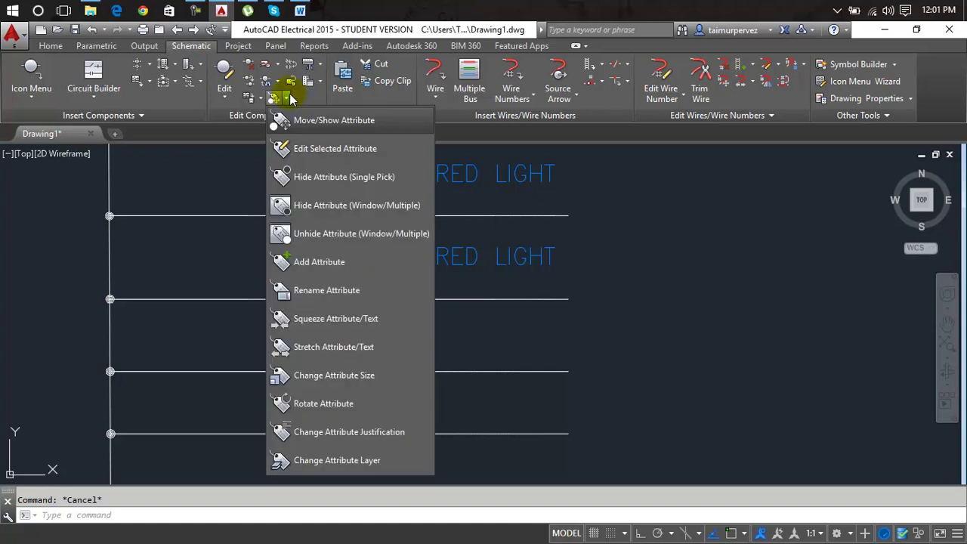
# Hide the RED LIGHT text beside LT02 and beside LT 01 using Hide Attribute (Single Pick).
pyautogui.click(330, 177)
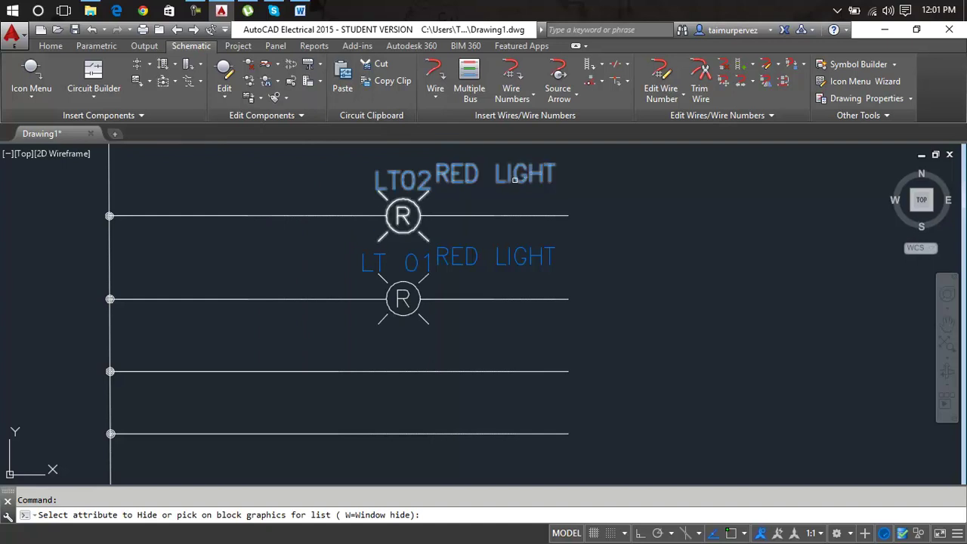
pyautogui.click(518, 178)
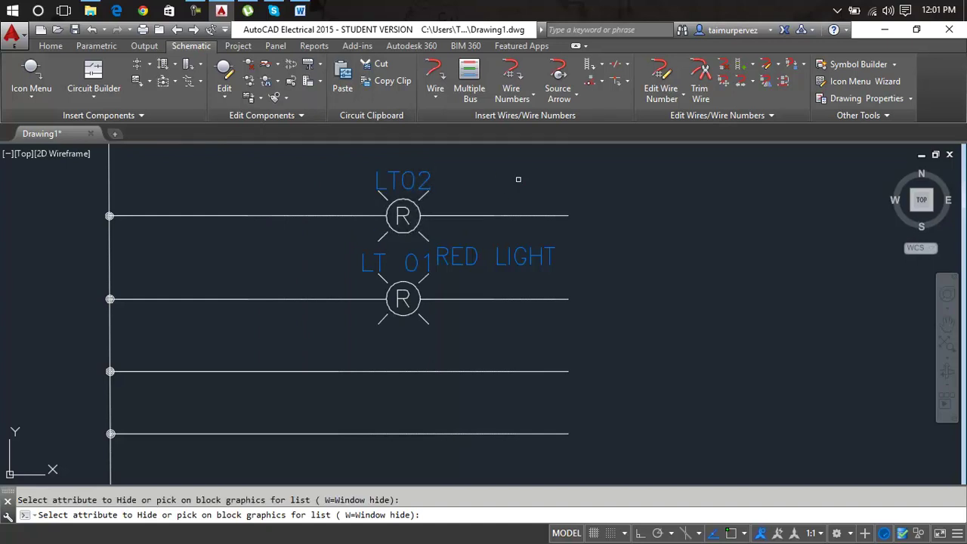
pyautogui.click(509, 248)
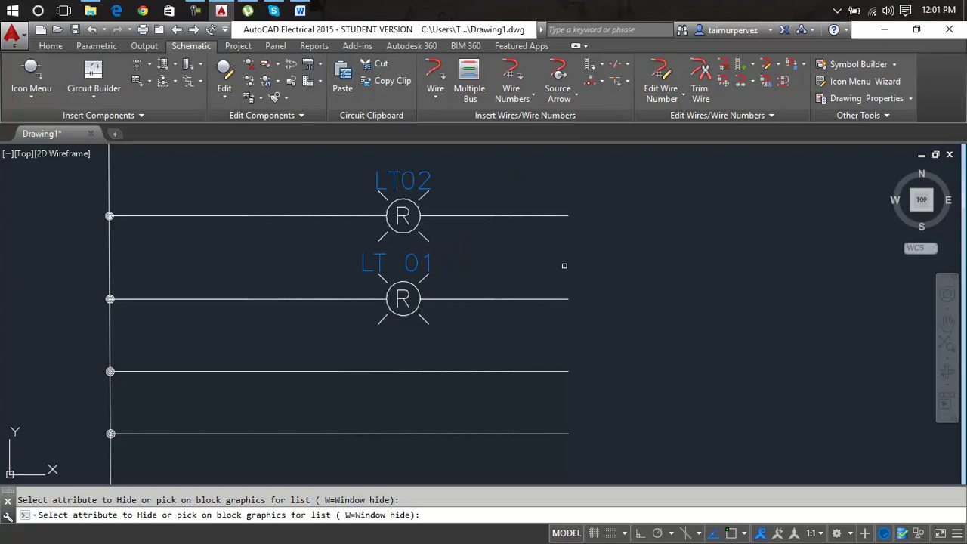
pyautogui.press('Return')
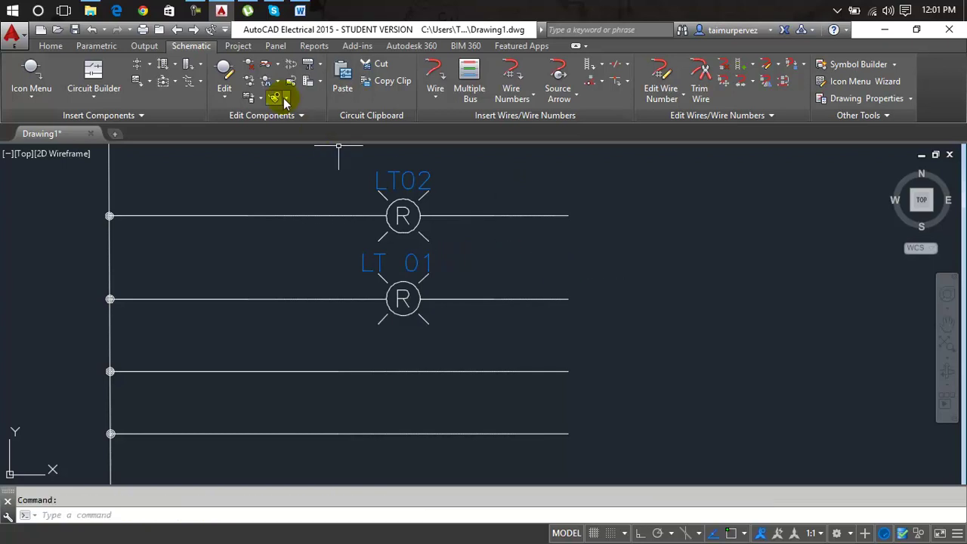
# Unhide all hidden attributes, ASSYCODE through X4TERM01, on both the LT02 and LT 01 lamps.
pyautogui.click(285, 98)
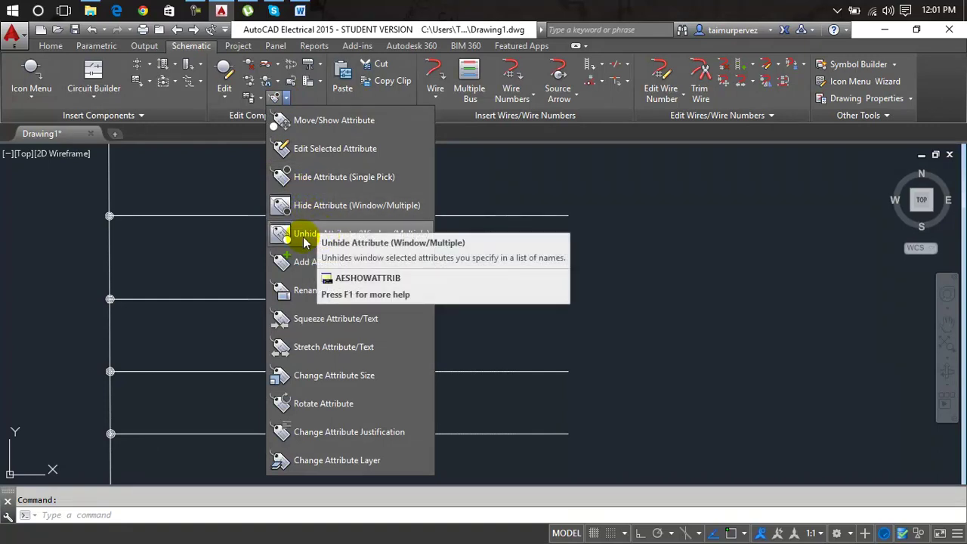
pyautogui.click(303, 237)
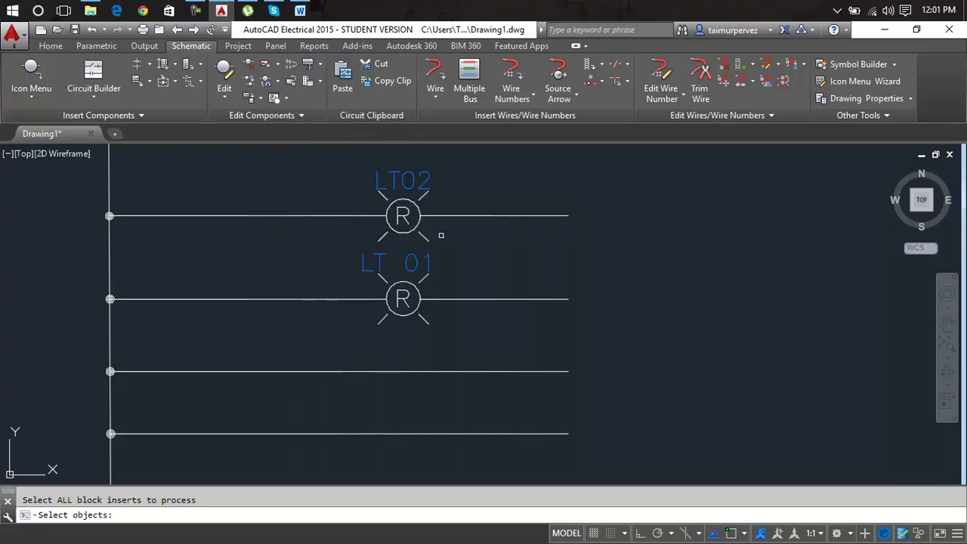
pyautogui.click(406, 214)
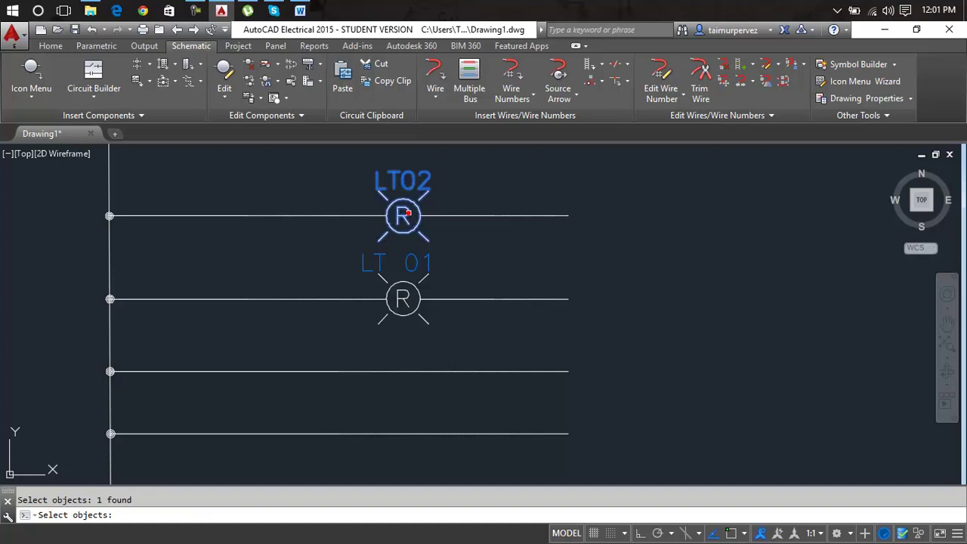
pyautogui.click(406, 300)
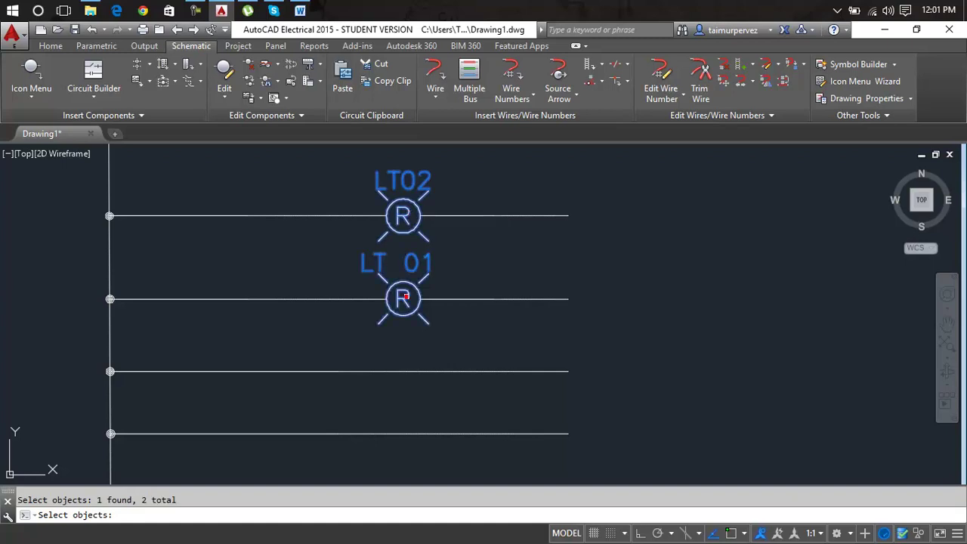
pyautogui.press('Return')
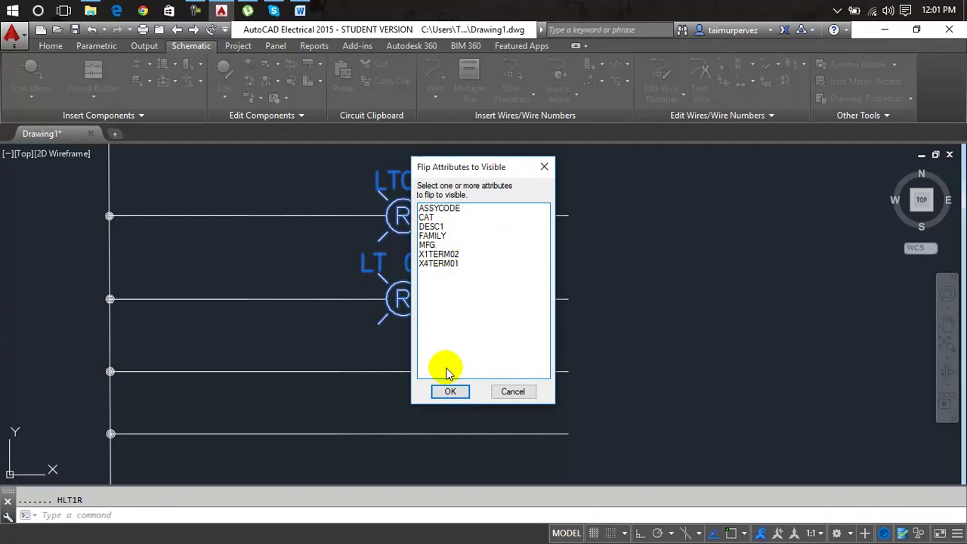
pyautogui.click(483, 212)
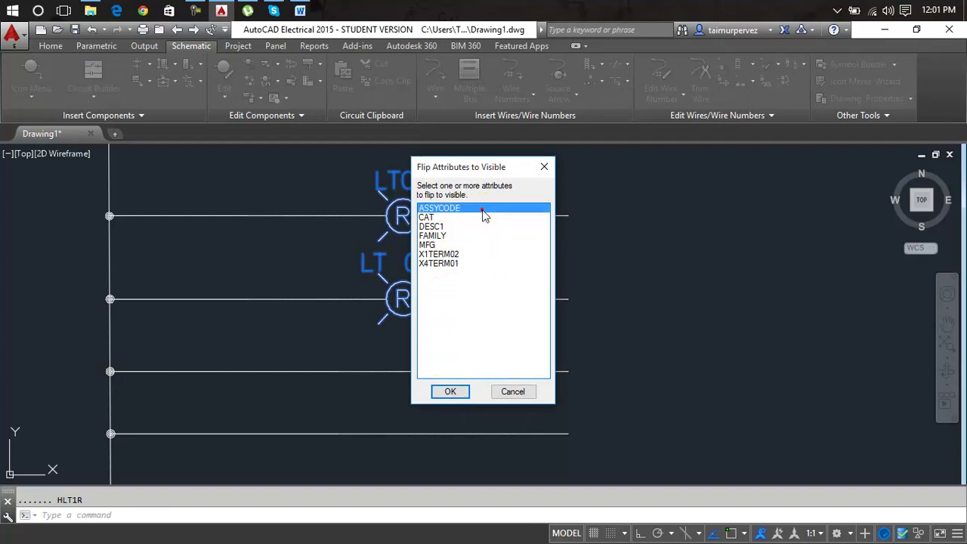
pyautogui.moveTo(484, 213); pyautogui.dragTo(431, 270)
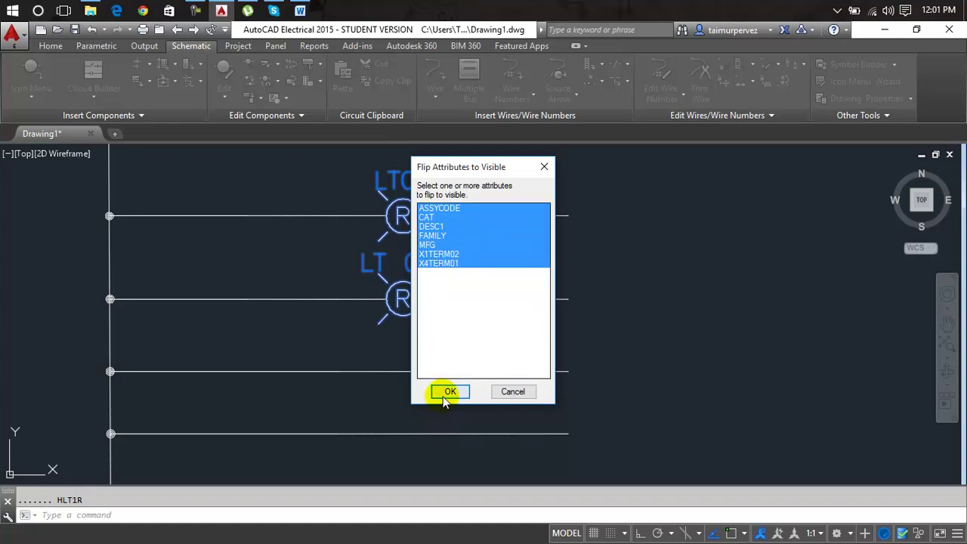
pyautogui.click(446, 392)
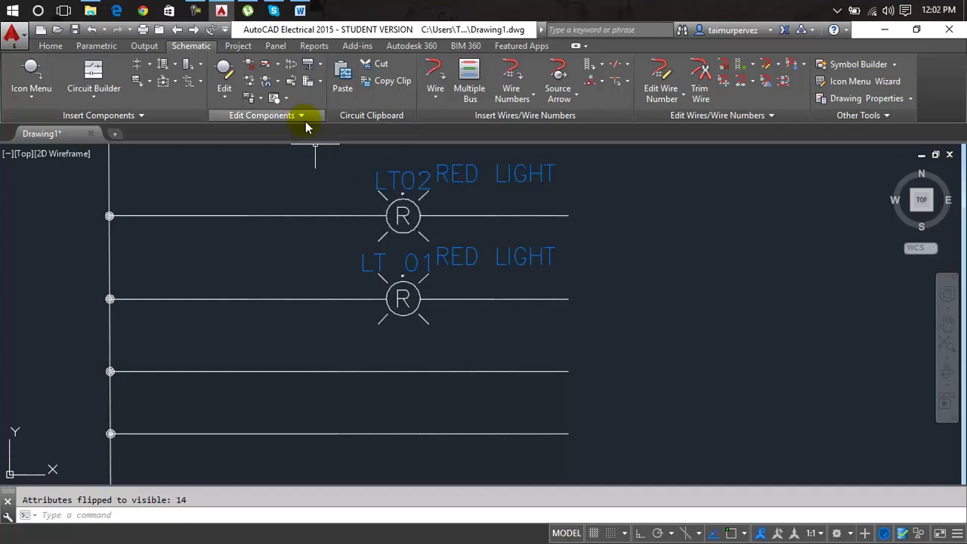
# Hide the RED LIGHT text on LT02 only, keeping LT 01's RED LIGHT visible.
pyautogui.click(285, 102)
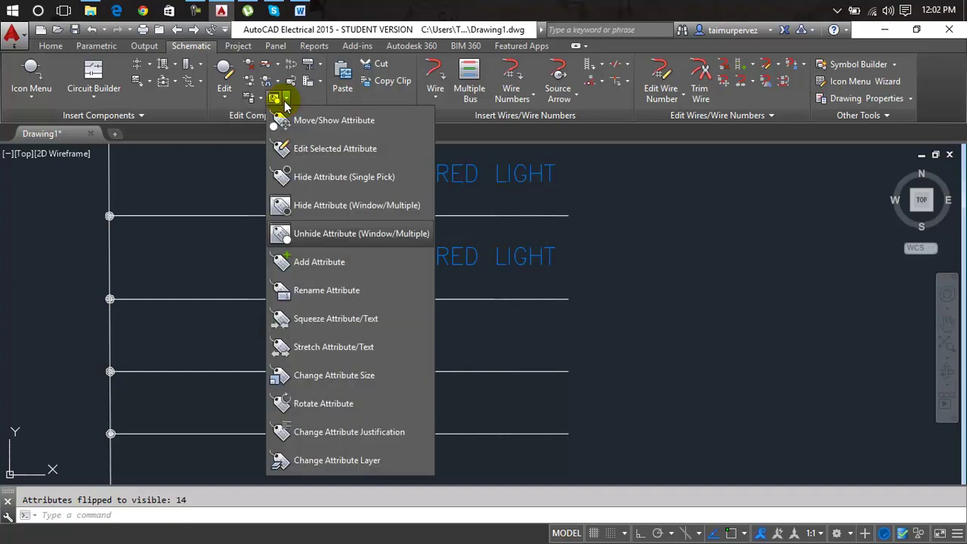
pyautogui.click(299, 186)
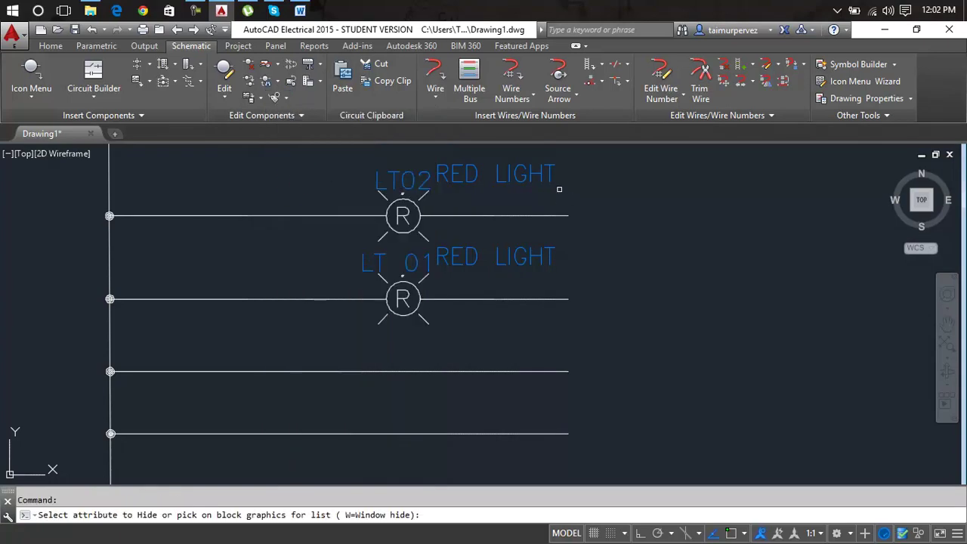
pyautogui.click(552, 181)
pyautogui.press('Escape')
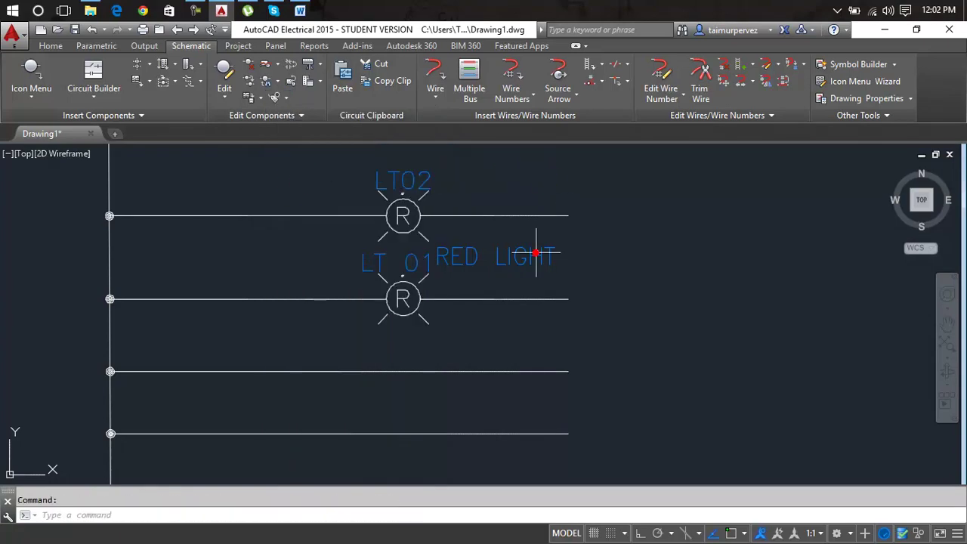
pyautogui.click(532, 255)
pyautogui.press('Escape')
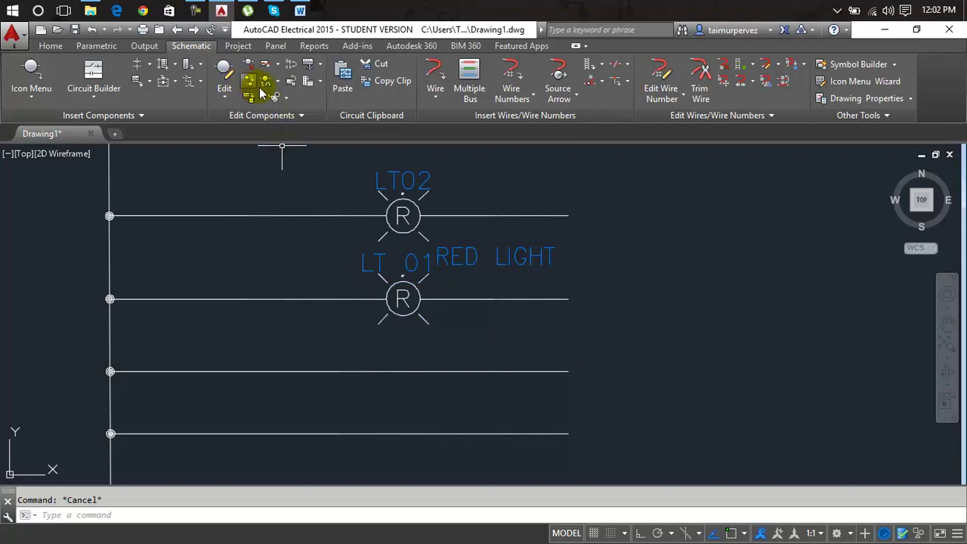
# Make LT02's DESC1 attribute visible again with Unhide Attribute (Window/Multiple).
pyautogui.click(284, 97)
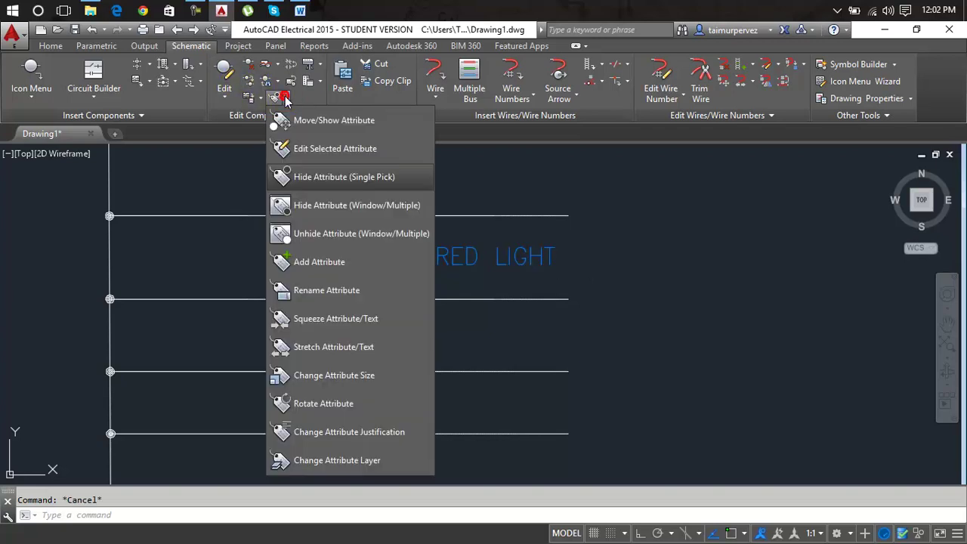
pyautogui.click(324, 238)
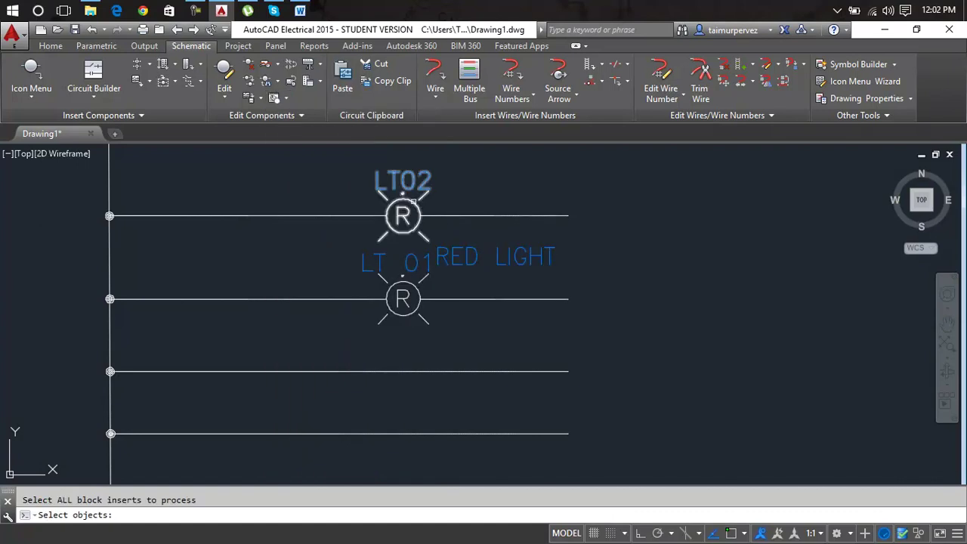
pyautogui.click(414, 202)
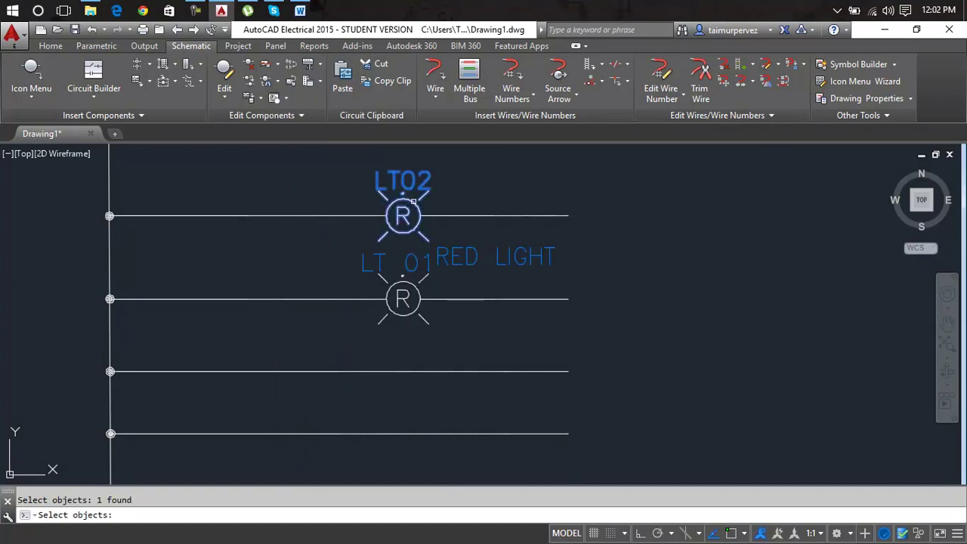
pyautogui.press('Return')
pyautogui.click(432, 208)
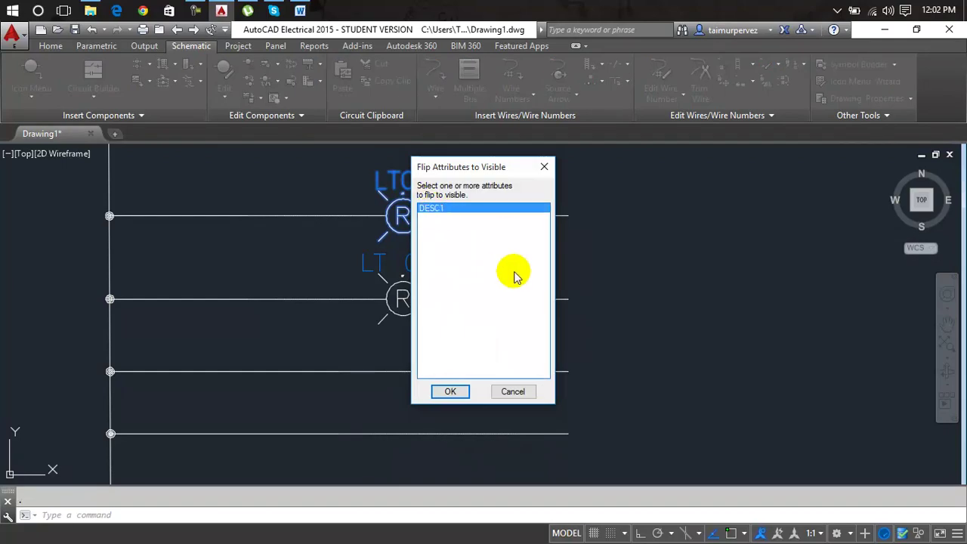
pyautogui.click(451, 393)
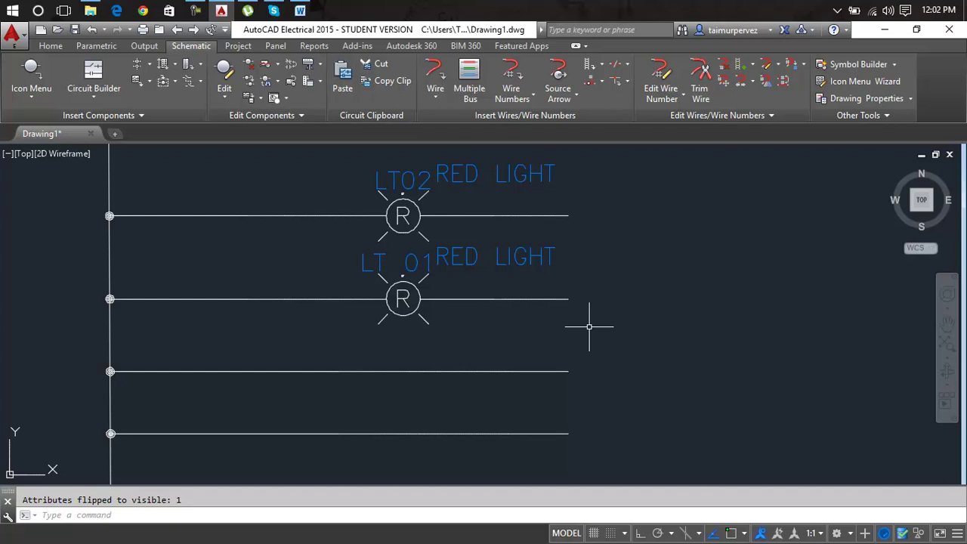
pyautogui.click(261, 101)
pyautogui.click(261, 101)
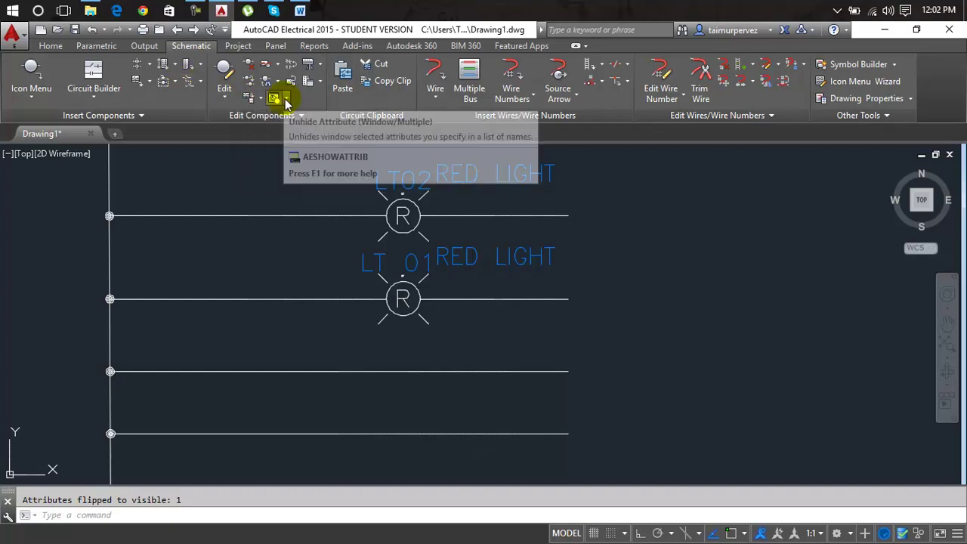
pyautogui.click(286, 103)
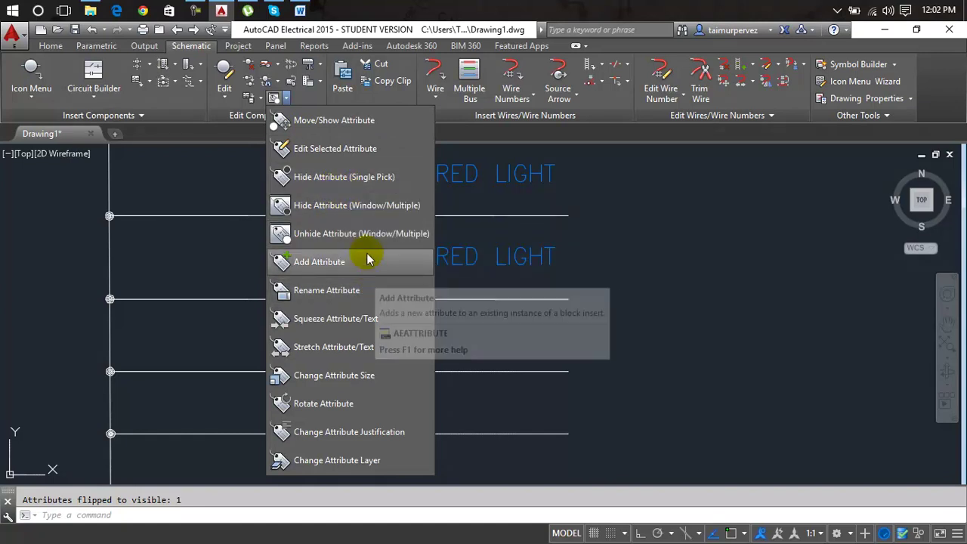
pyautogui.click(356, 205)
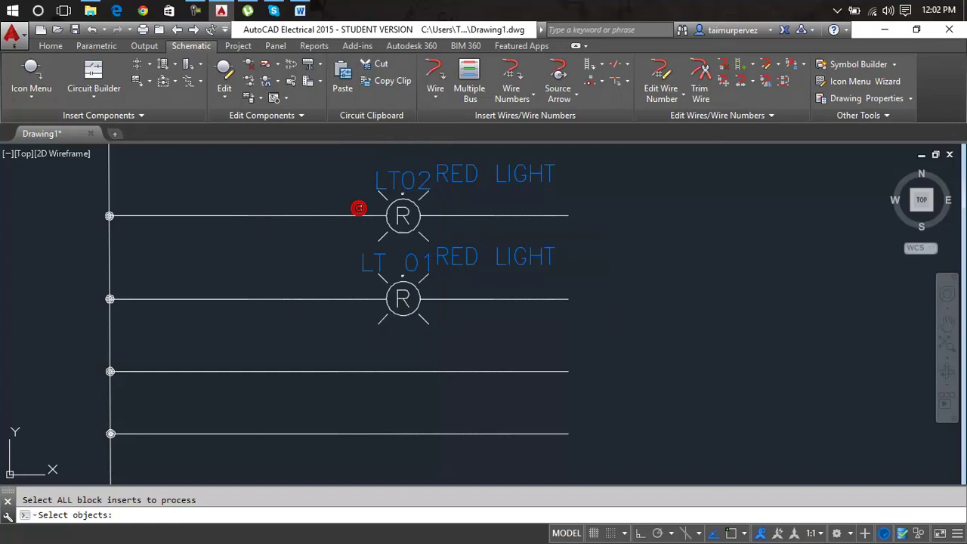
pyautogui.click(497, 179)
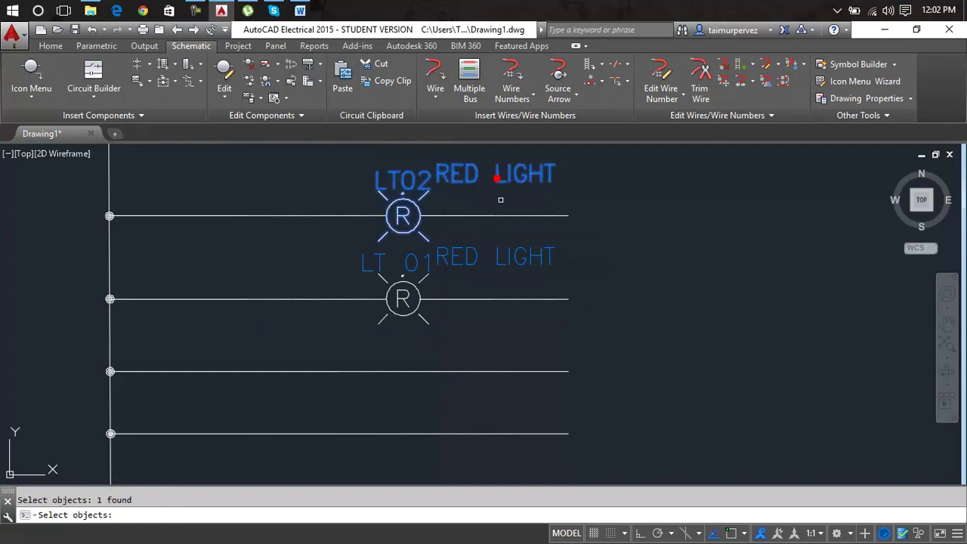
pyautogui.click(507, 255)
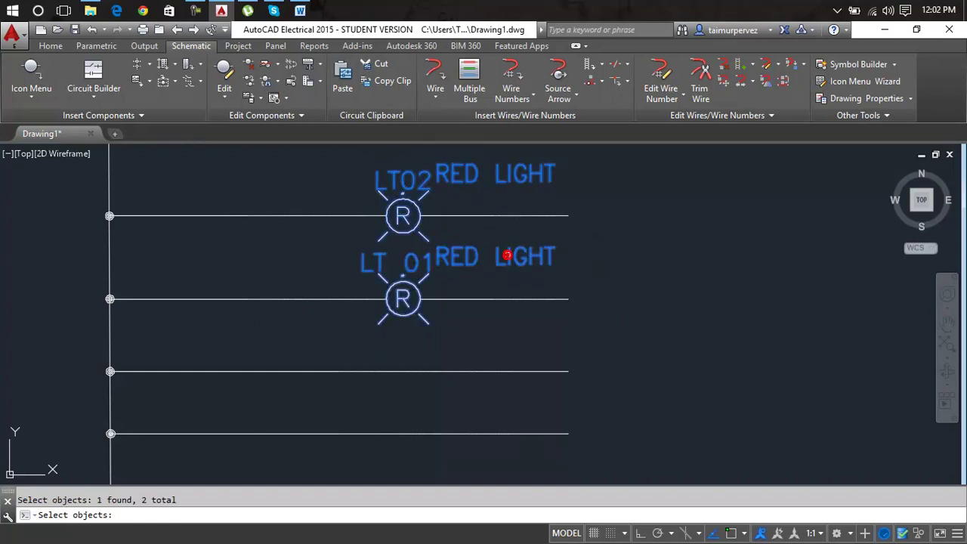
pyautogui.rightClick(594, 228)
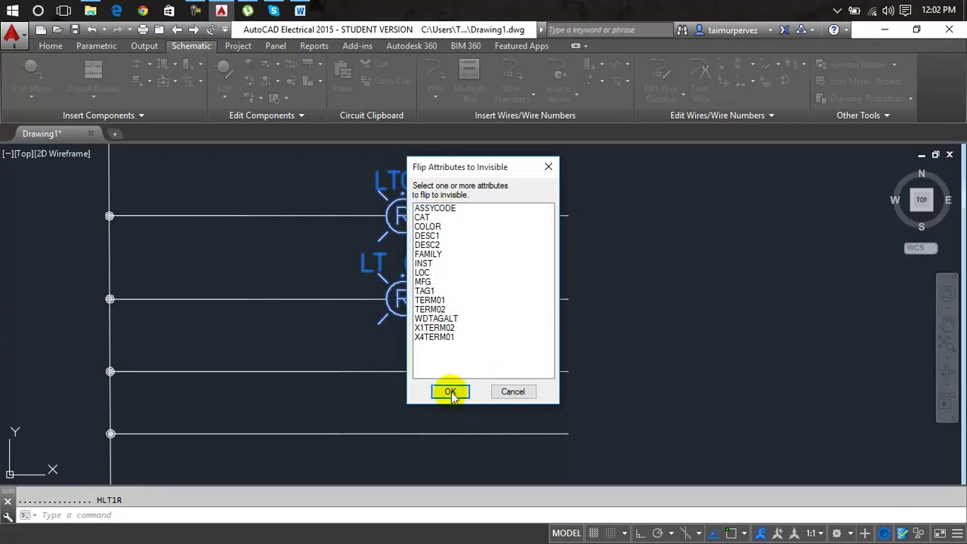
pyautogui.click(450, 392)
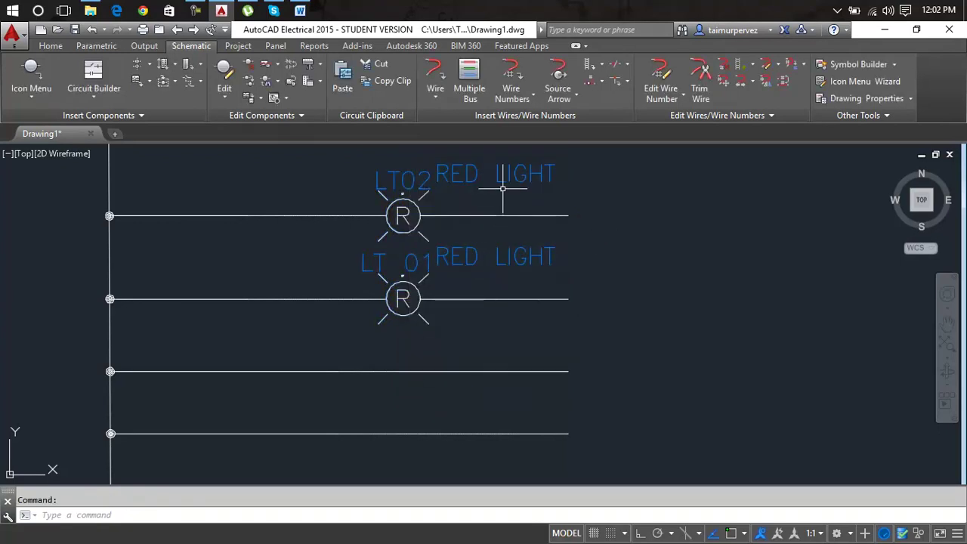
pyautogui.click(511, 187)
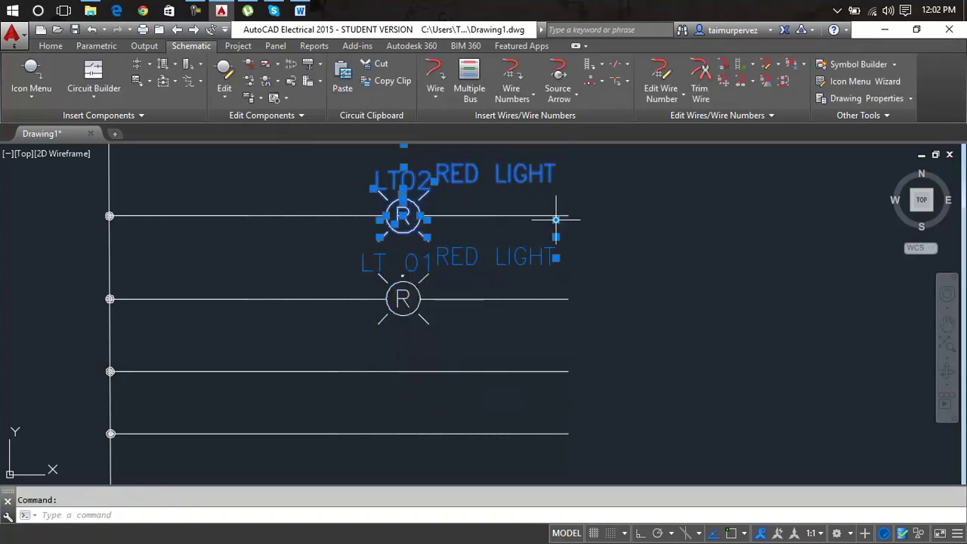
pyautogui.press('Escape')
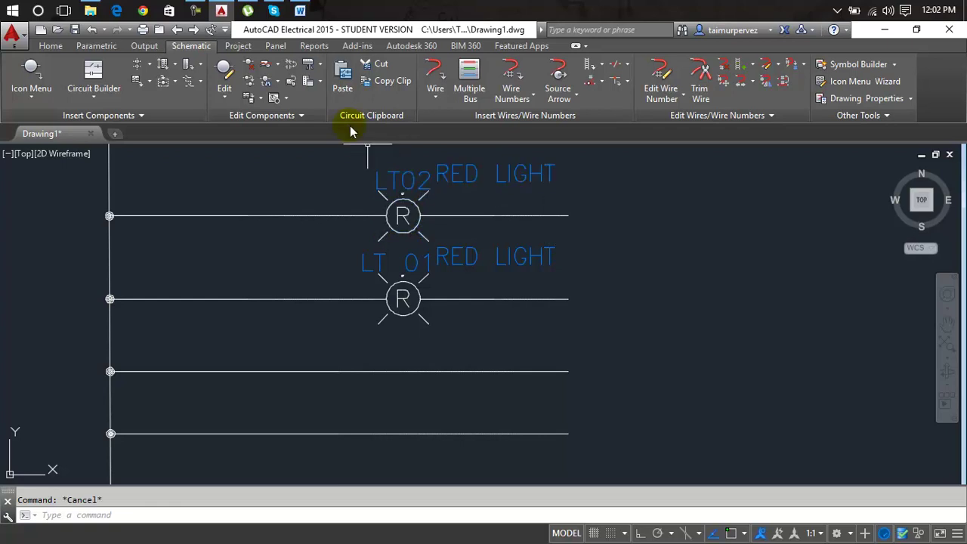
pyautogui.click(288, 99)
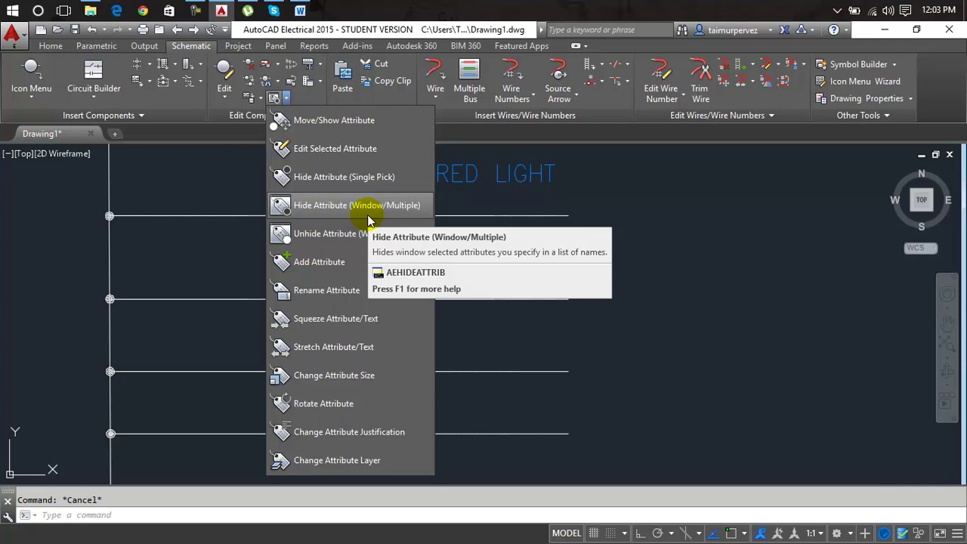
# Add a BULB attribute with value 100w to LT 01, placed right of its RED LIGHT text.
pyautogui.click(348, 262)
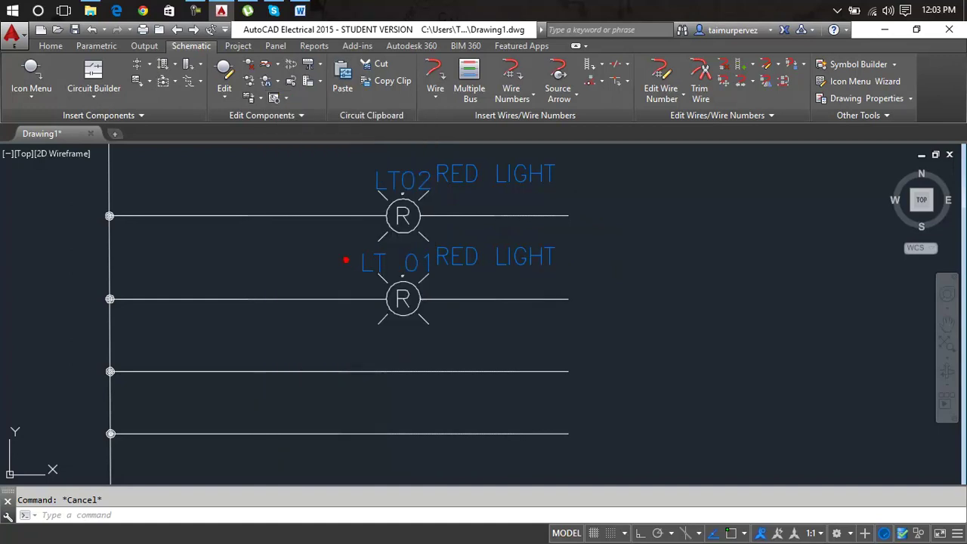
pyautogui.click(457, 256)
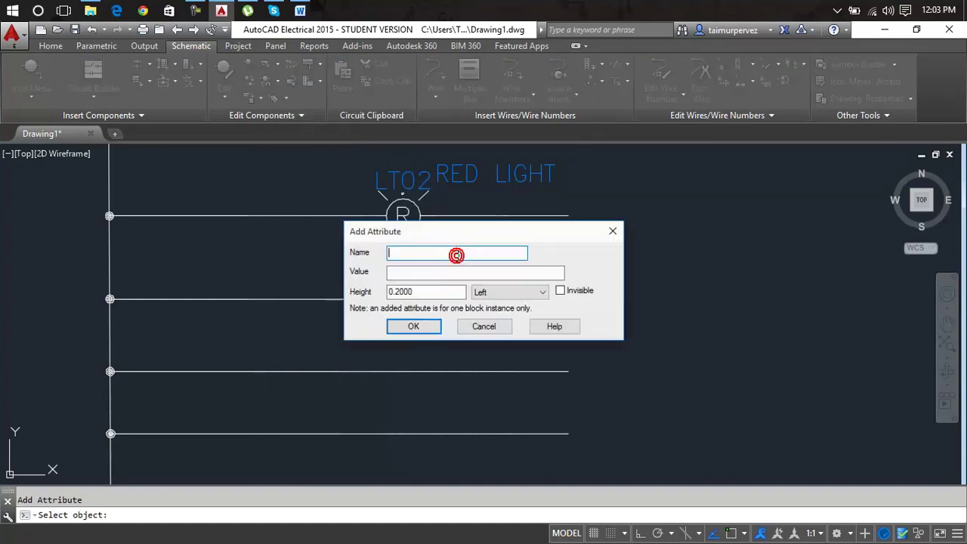
pyautogui.click(458, 273)
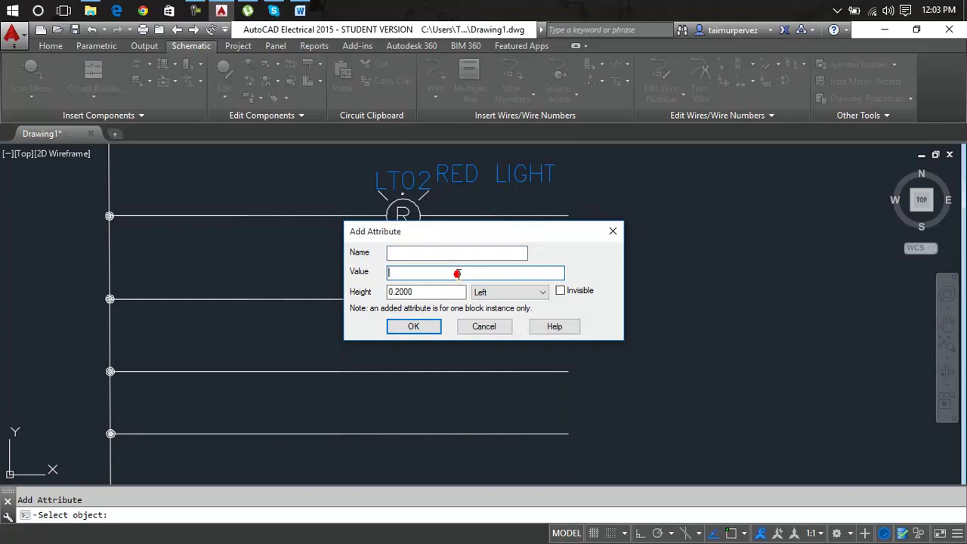
pyautogui.click(459, 254)
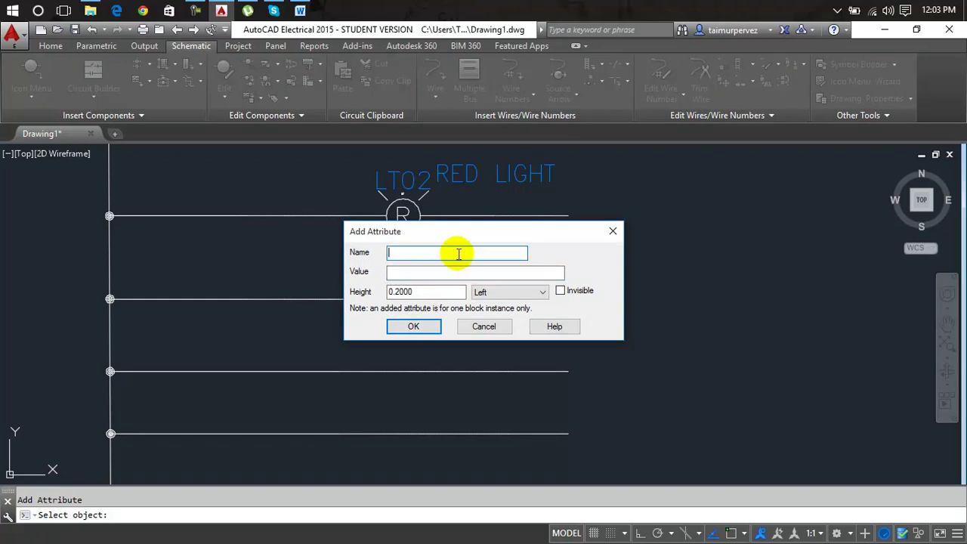
pyautogui.write('bulb')
pyautogui.click(474, 249)
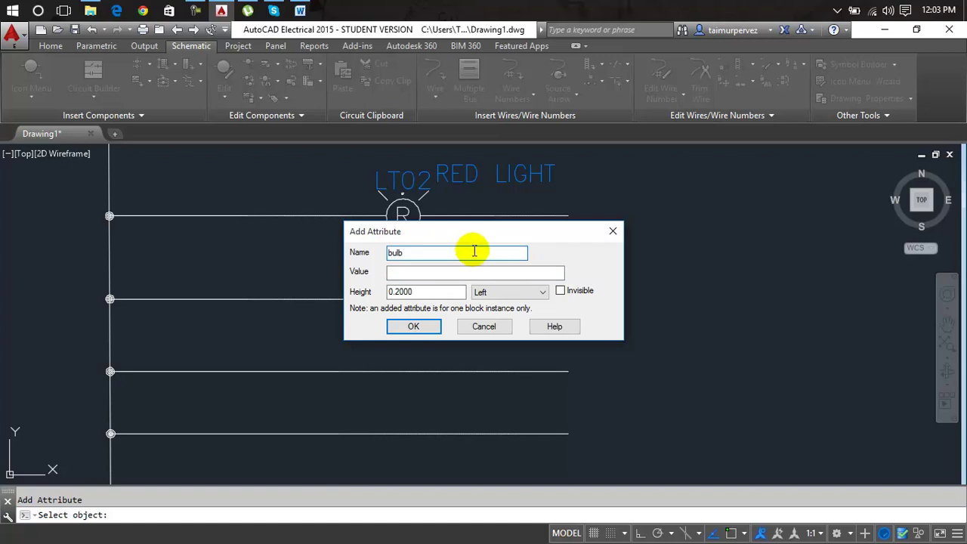
pyautogui.click(473, 272)
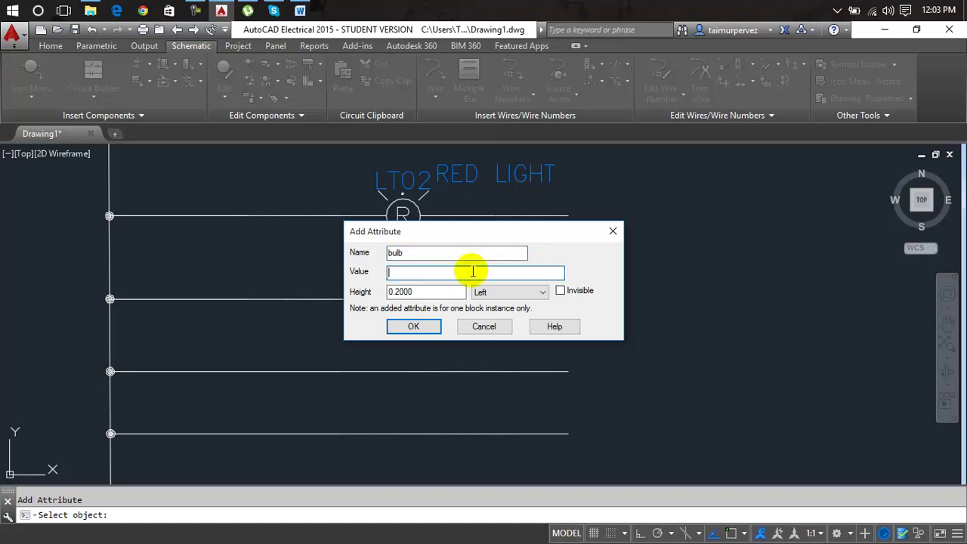
pyautogui.write('100w')
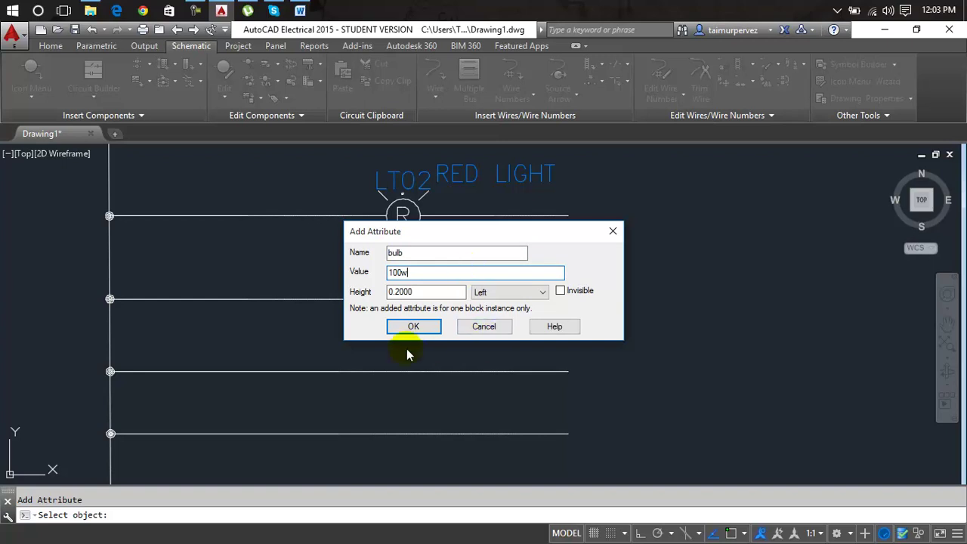
pyautogui.click(412, 327)
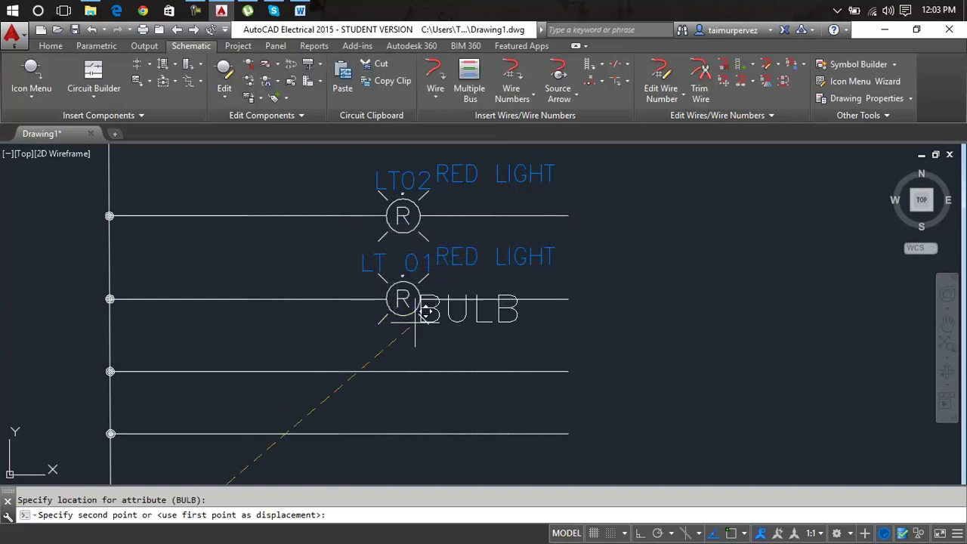
pyautogui.click(574, 255)
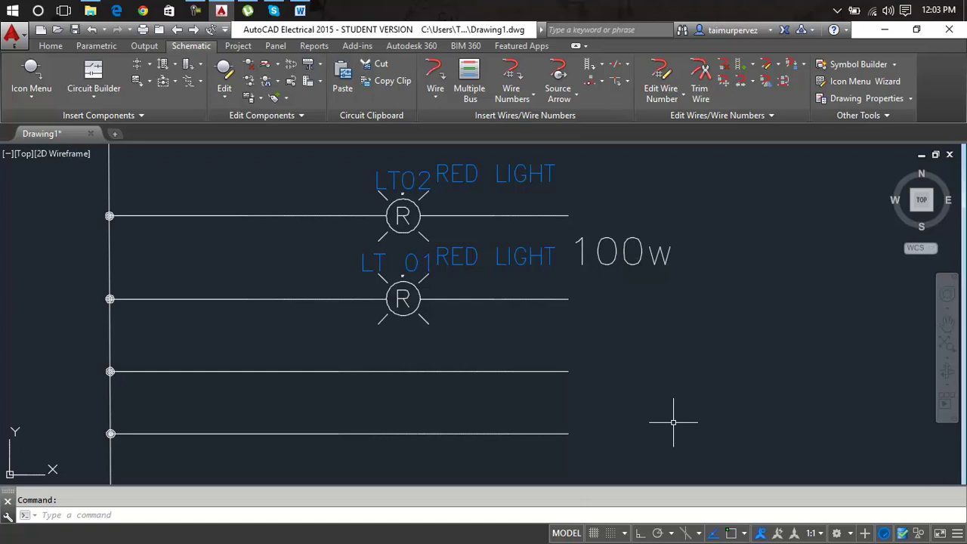
pyautogui.scroll(-4, 652, 345)
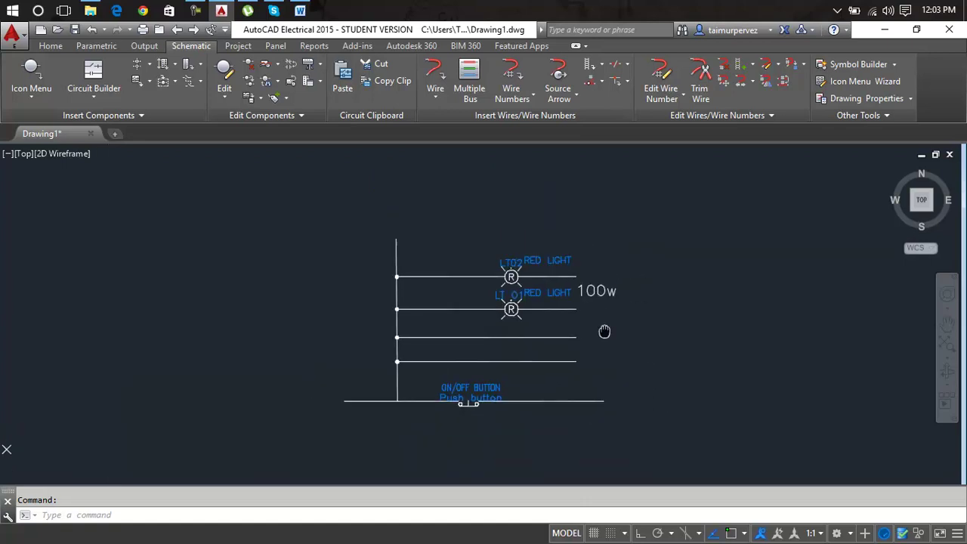
# Undo the added 100w BULB attribute so LT 01 shows only its RED LIGHT description.
pyautogui.click(575, 276)
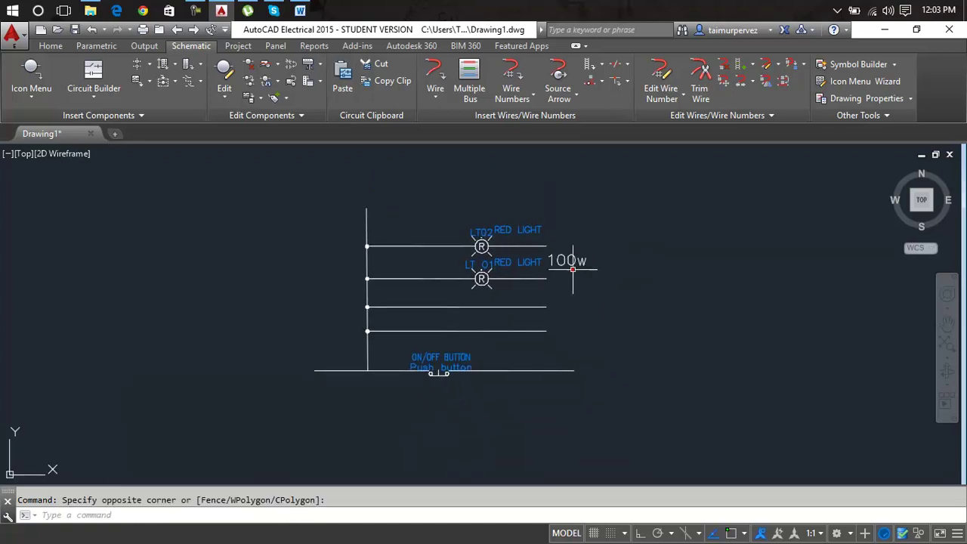
pyautogui.click(472, 284)
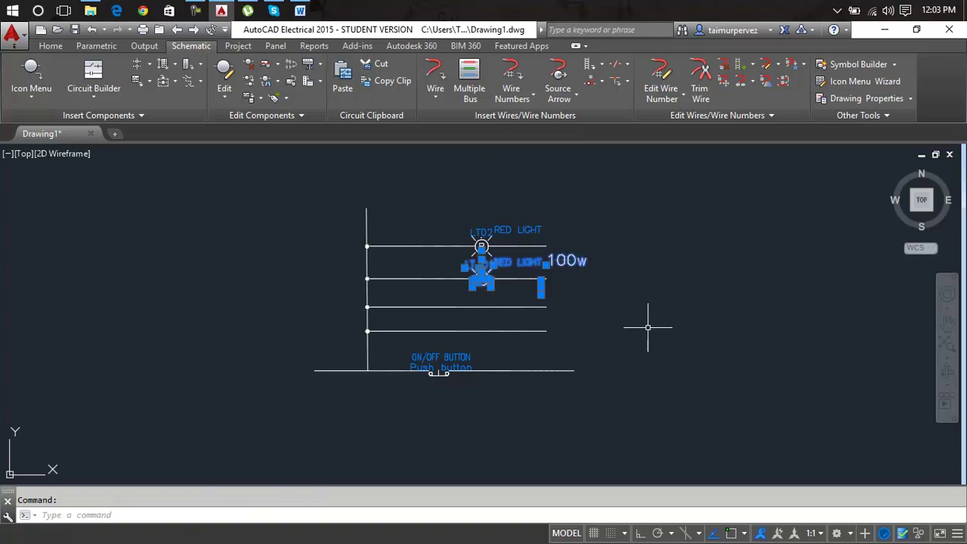
pyautogui.press('Escape')
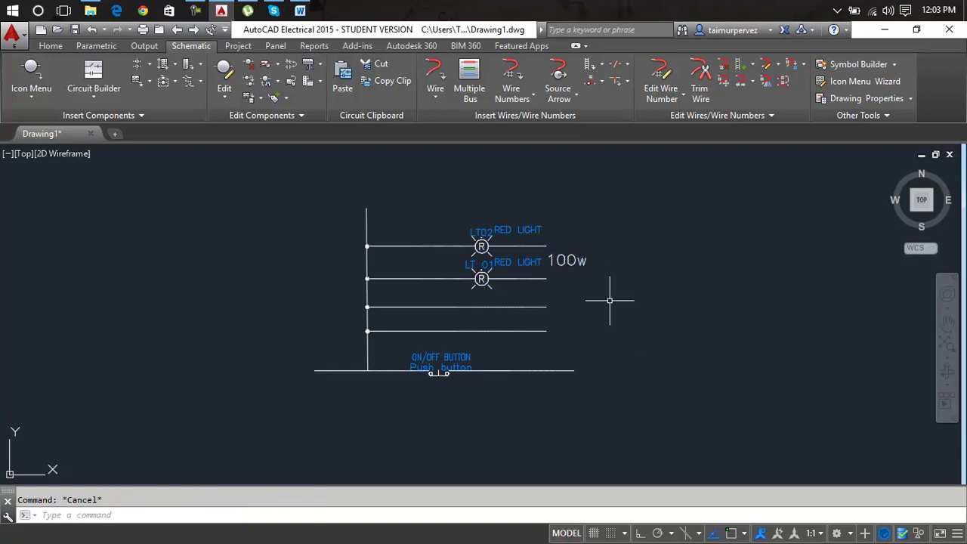
pyautogui.hotkey('ctrl', 'z')
pyautogui.hotkey('ctrl', 'z')
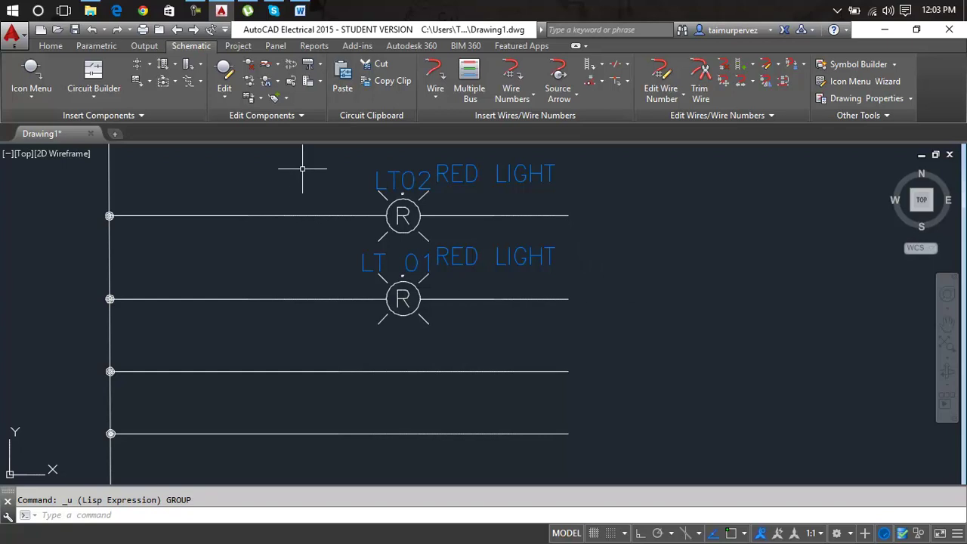
pyautogui.click(287, 99)
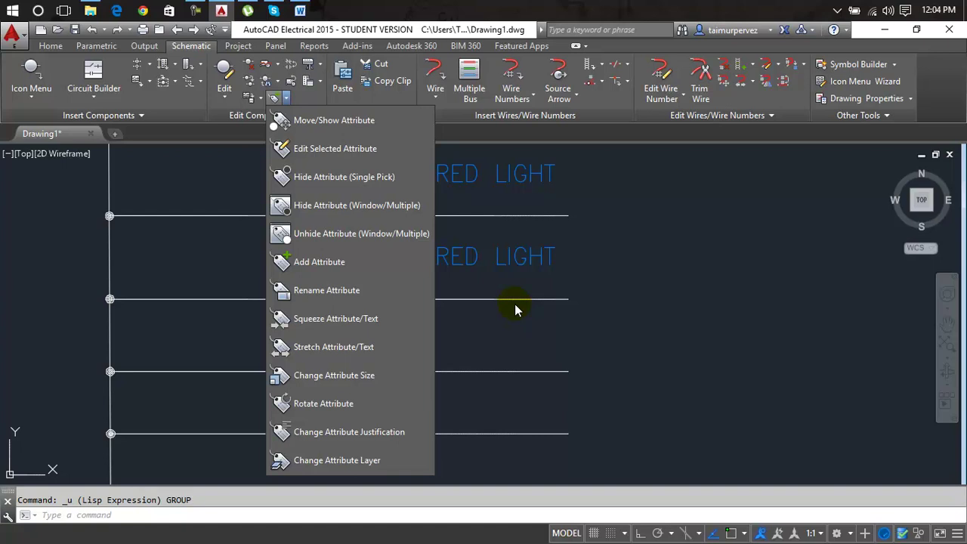
# Dismiss the Edit Components attribute dropdown, leaving LT02 and LT 01 labelled with tag and RED LIGHT only.
pyautogui.press('Escape')
pyautogui.press('Escape')
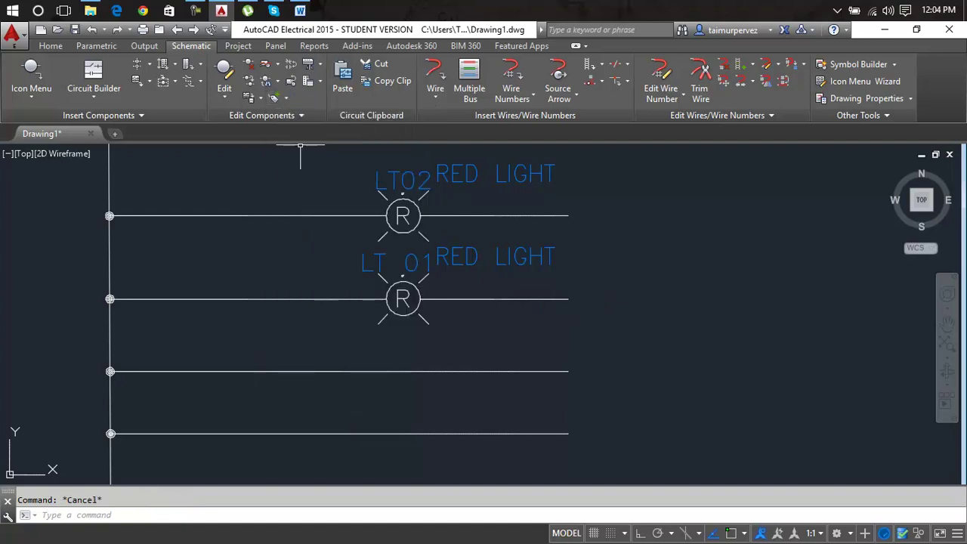